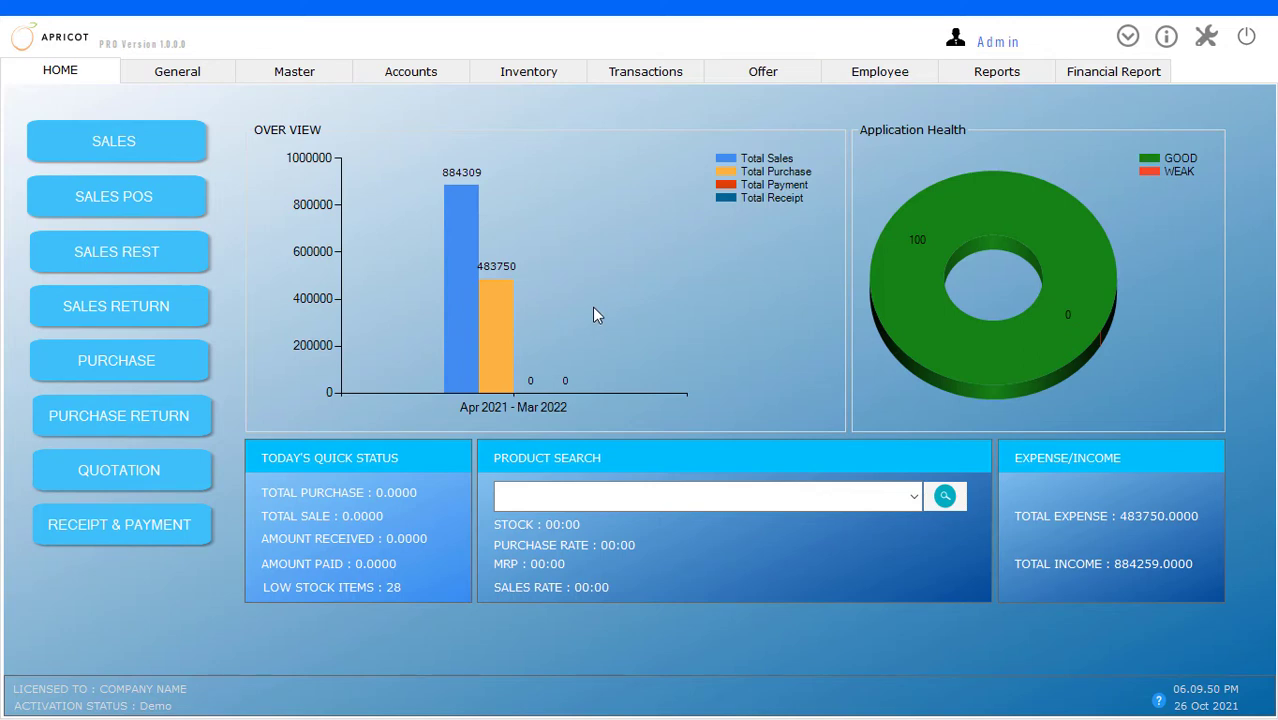
Start a new item record named MI CHARGER and assign it to the OTHERS group.
{"action": "key", "text": "ctrl+i"}
{"action": "left_click", "coordinate": [229, 217]}
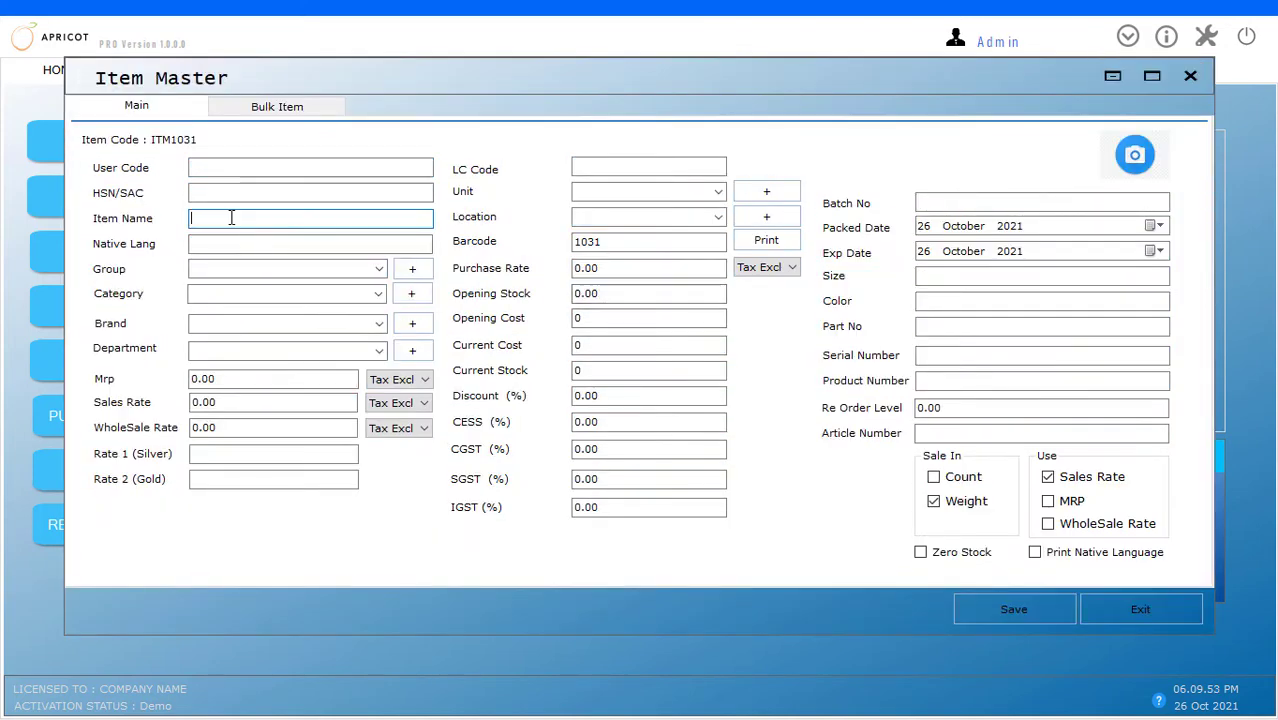
{"action": "type", "text": "MI CAARGER"}
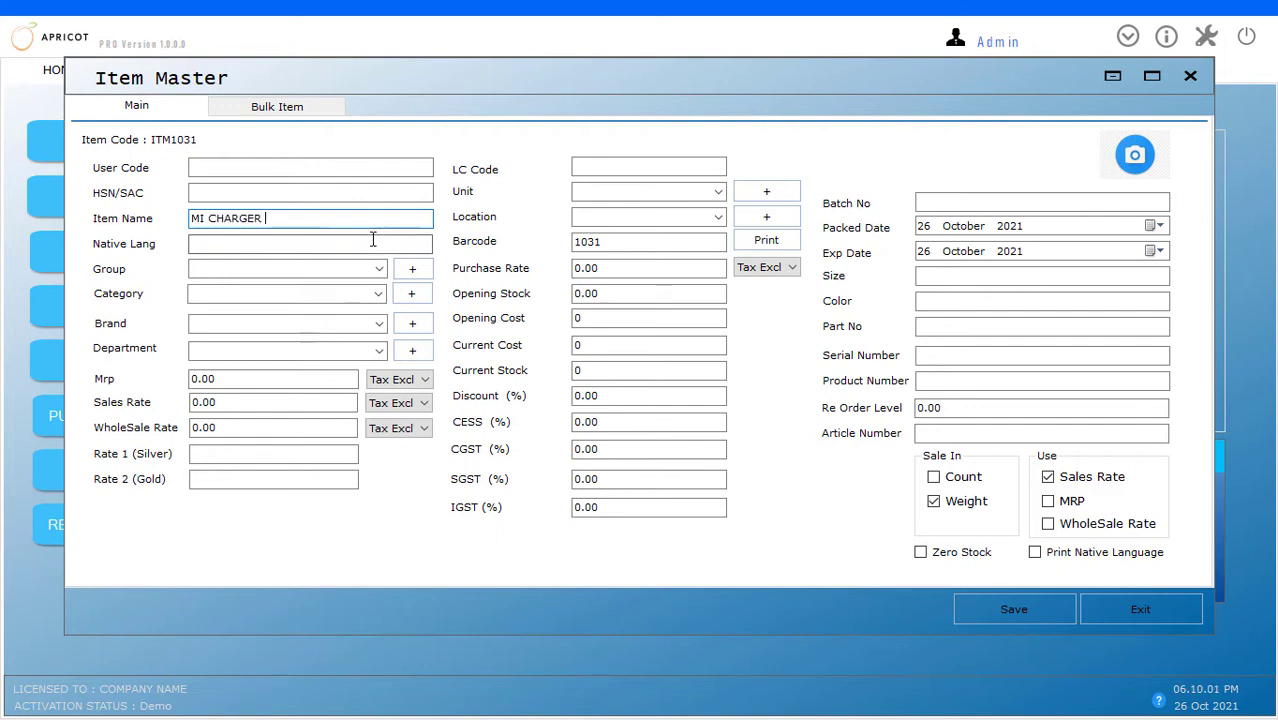
{"action": "left_click", "coordinate": [329, 266]}
{"action": "type", "text": "OT"}
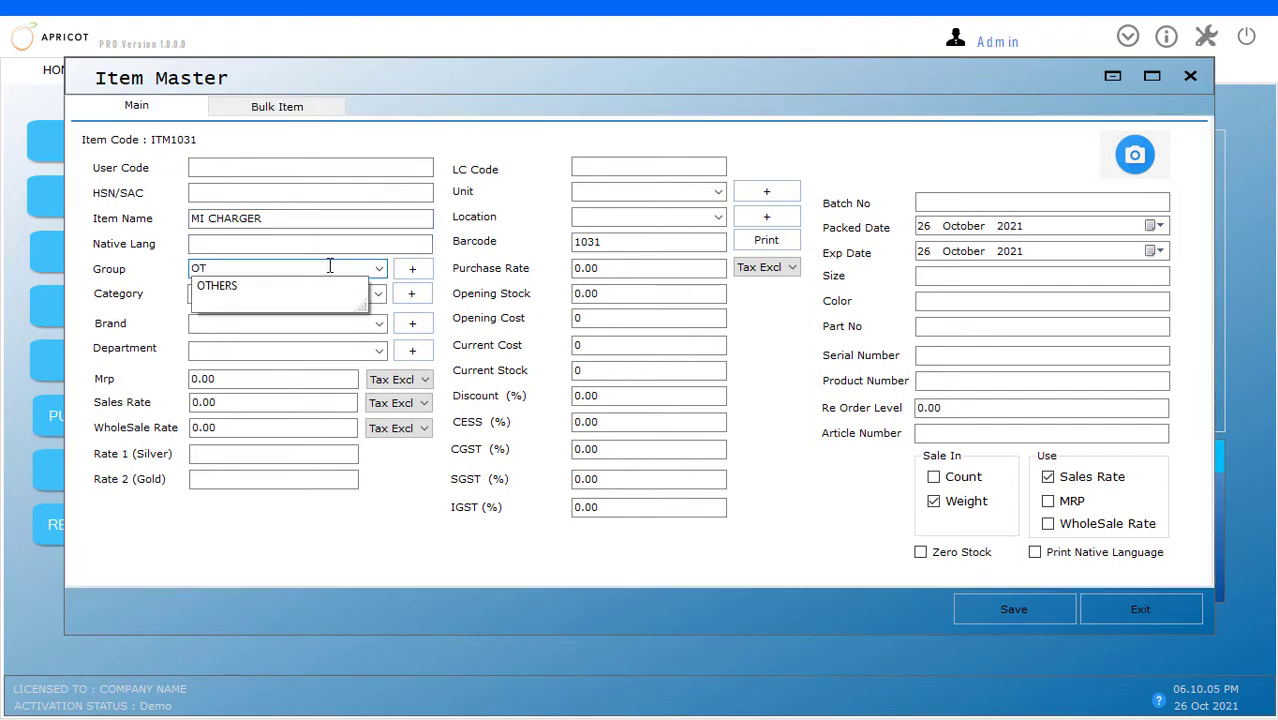
{"action": "key", "text": "Down"}
{"action": "key", "text": "Return"}
{"action": "key", "text": "Return"}
{"action": "key", "text": "Return"}
{"action": "key", "text": "Return"}
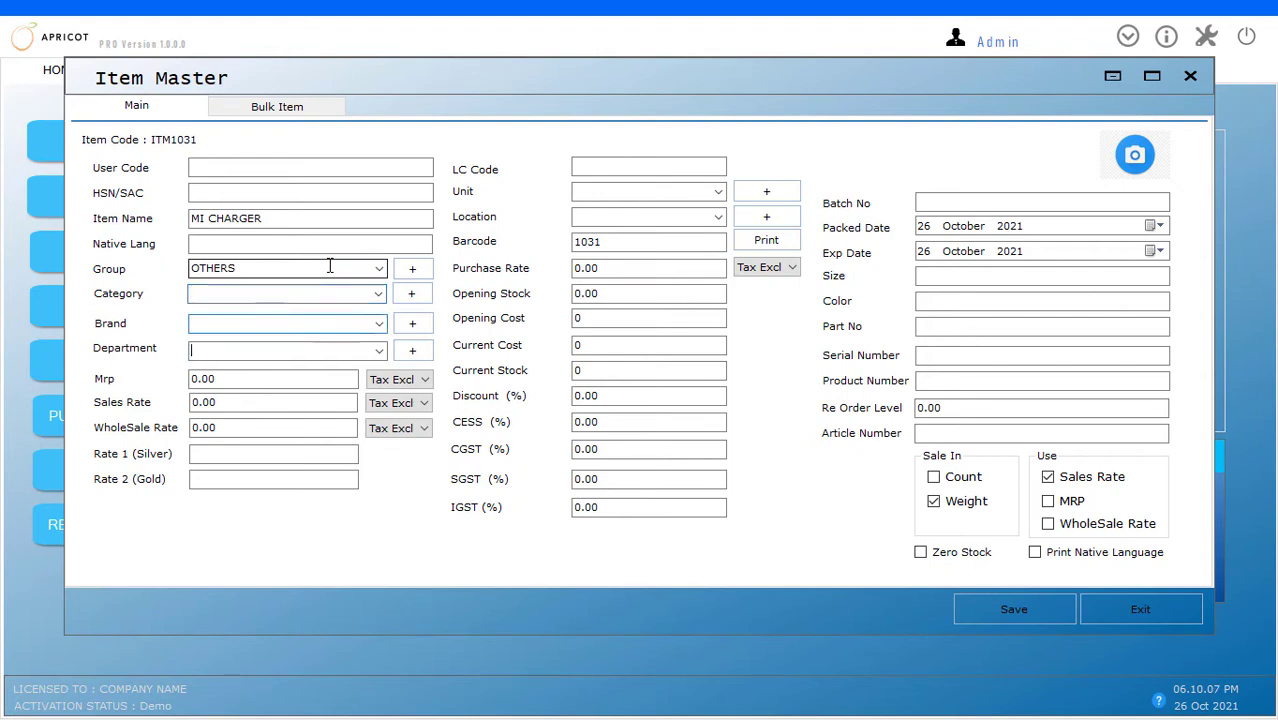
Set the new item's MRP to 500 and its sales rate to 450.
{"action": "key", "text": "Return"}
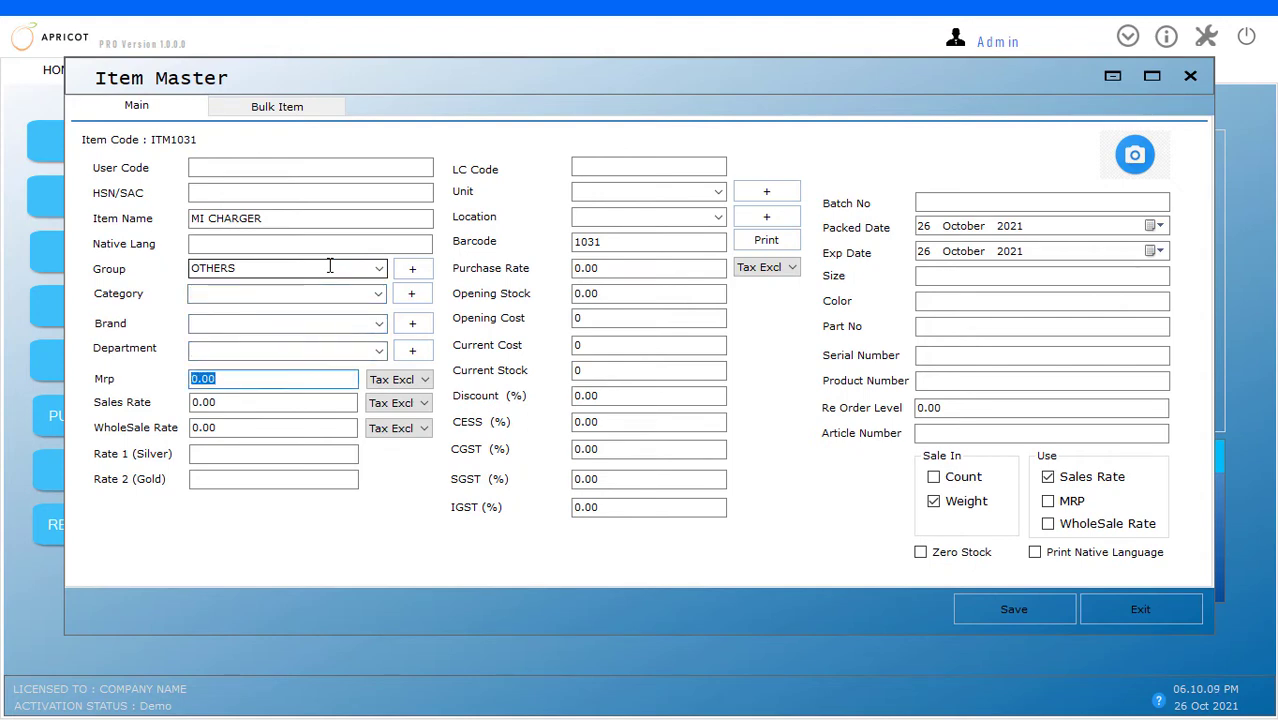
{"action": "type", "text": "50"}
{"action": "key", "text": "Return"}
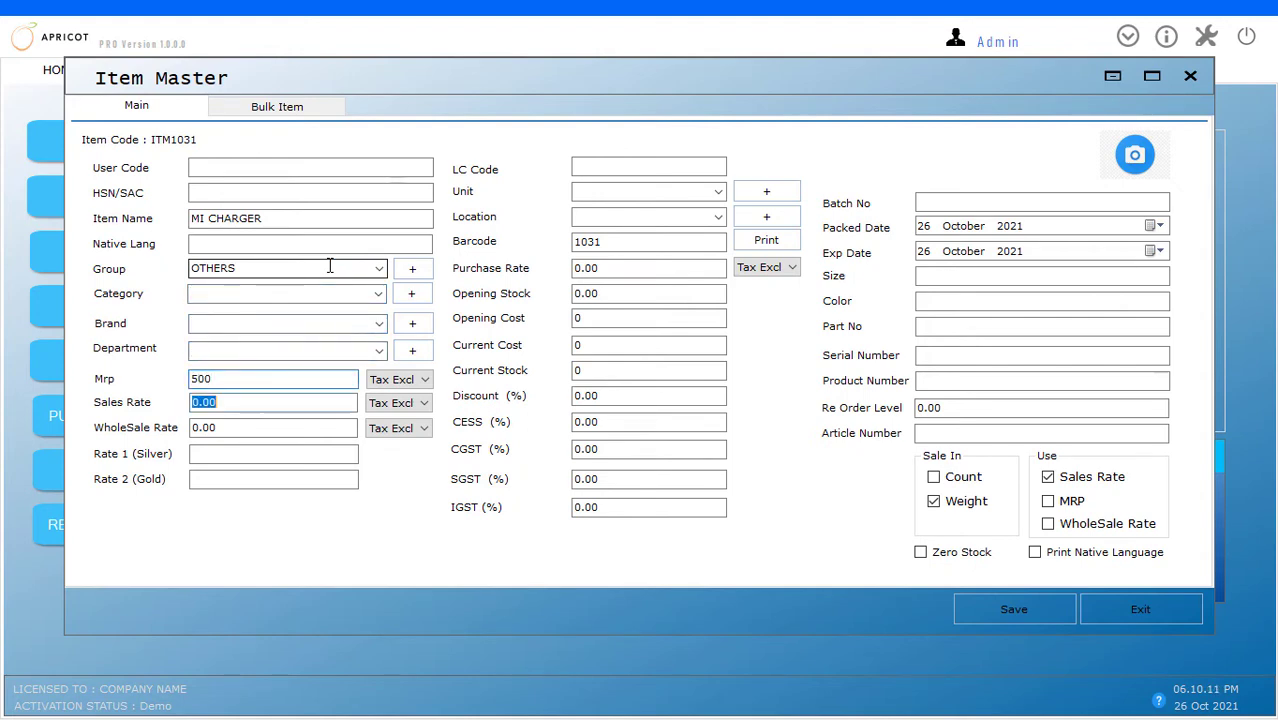
{"action": "type", "text": "450"}
{"action": "key", "text": "Return"}
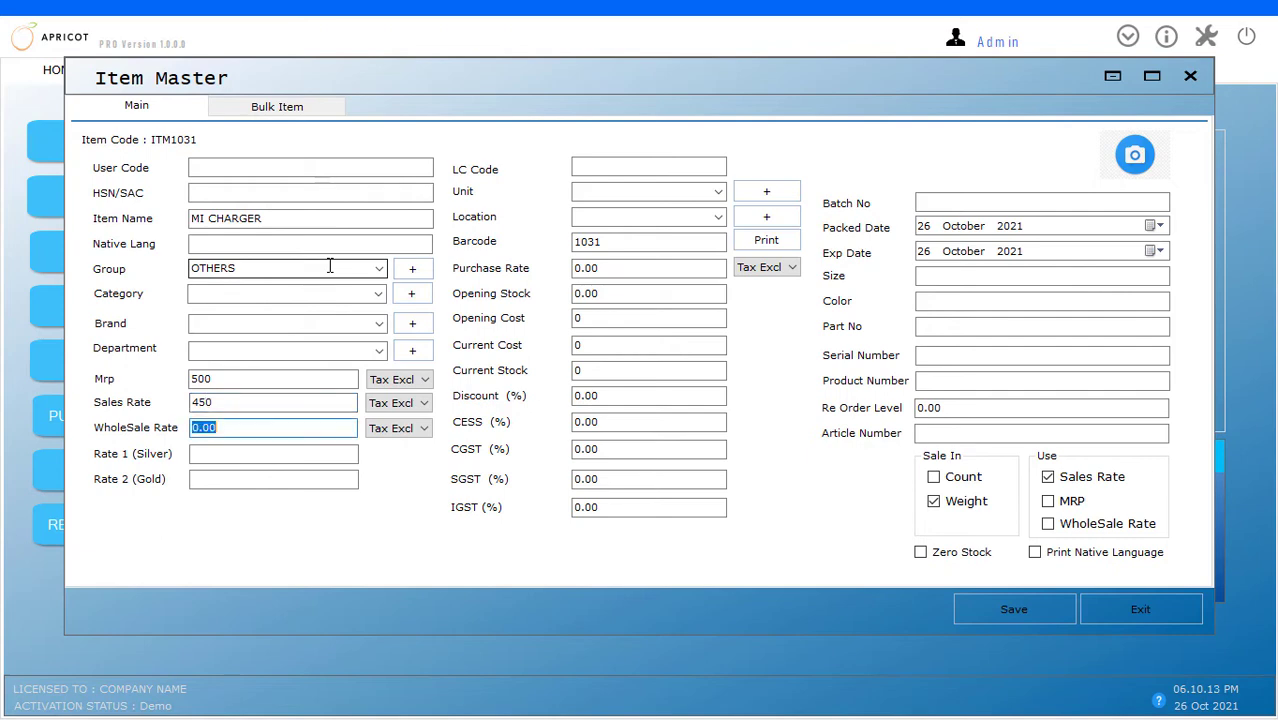
Set the item's purchase rate to 400, leaving the optional fields before it as they are.
{"action": "key", "text": "Return"}
{"action": "key", "text": "Return"}
{"action": "key", "text": "Return"}
{"action": "key", "text": "Return"}
{"action": "key", "text": "Return"}
{"action": "key", "text": "Return"}
{"action": "key", "text": "Return"}
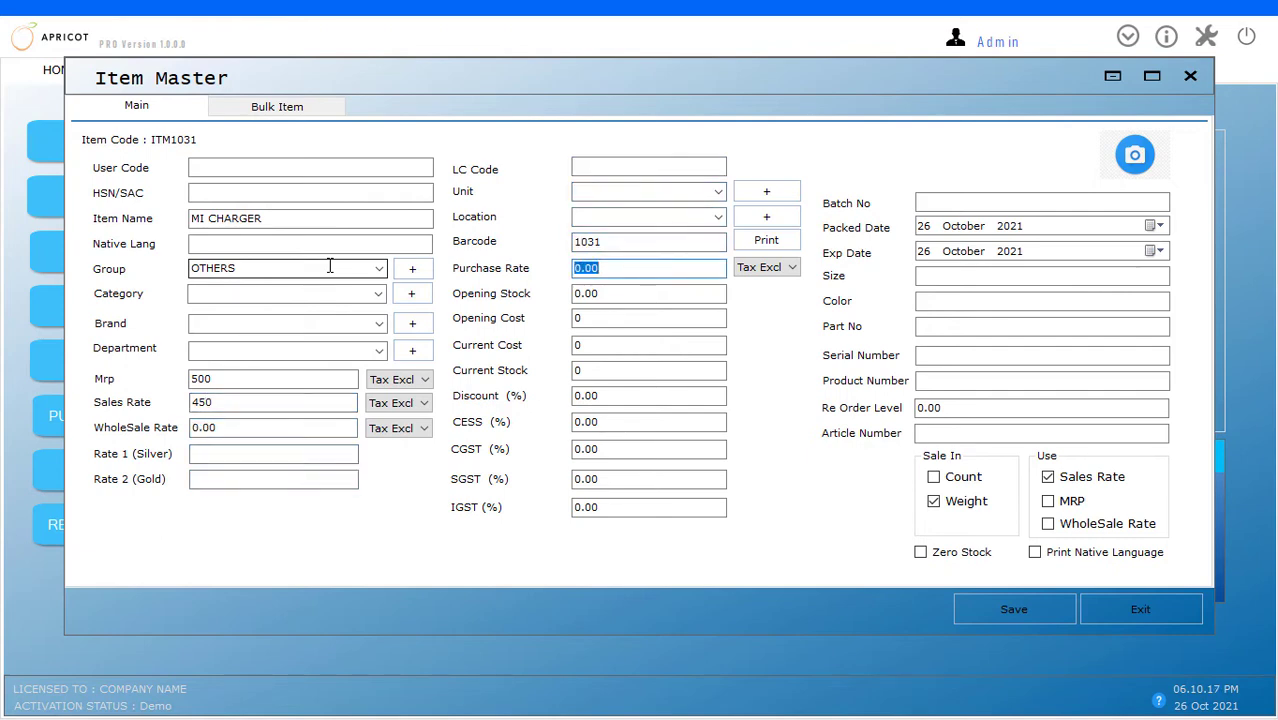
{"action": "type", "text": "40"}
Set the item's barcode to 123, then save the item and close the item form.
{"action": "key", "text": "shift+Tab"}
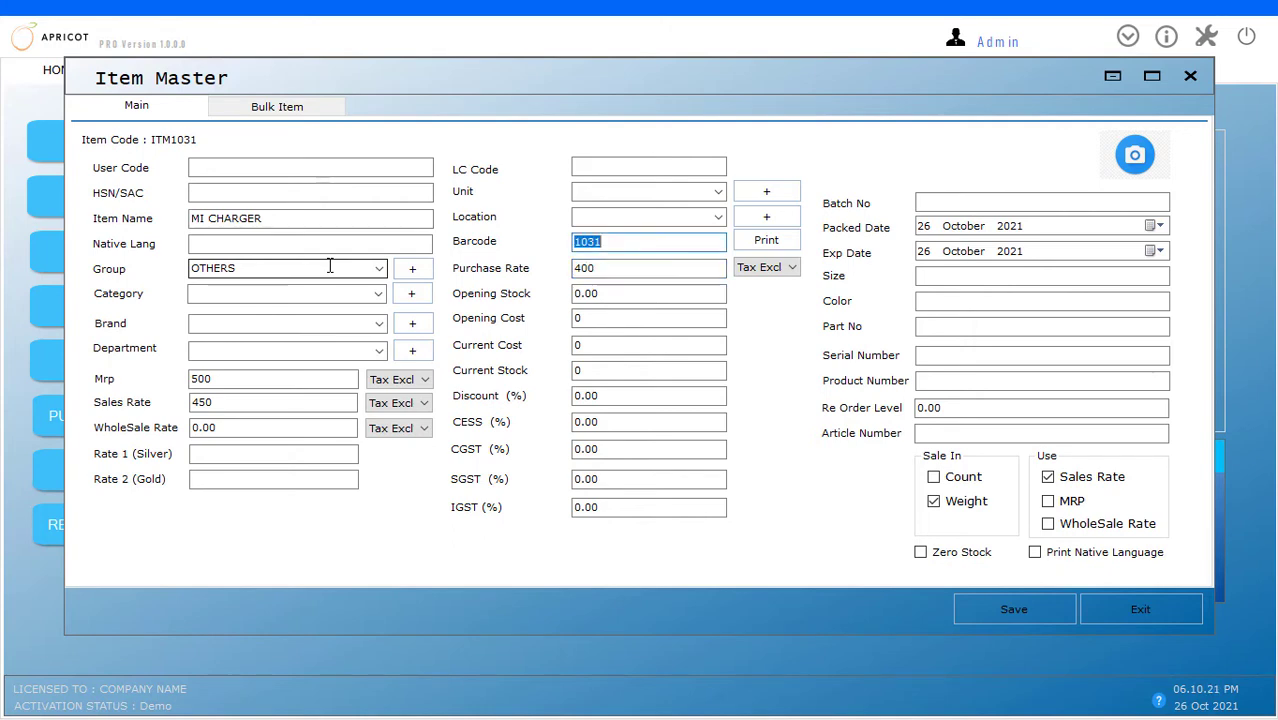
{"action": "type", "text": "123"}
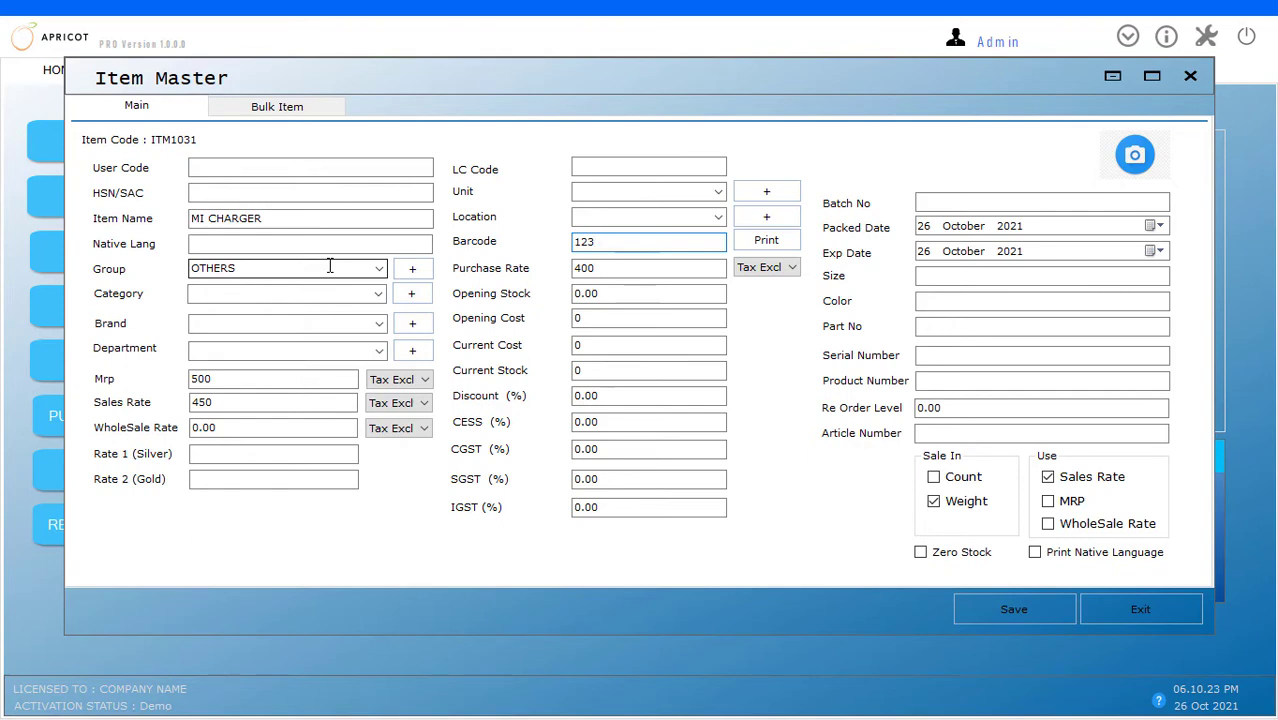
{"action": "key", "text": "ctrl+s"}
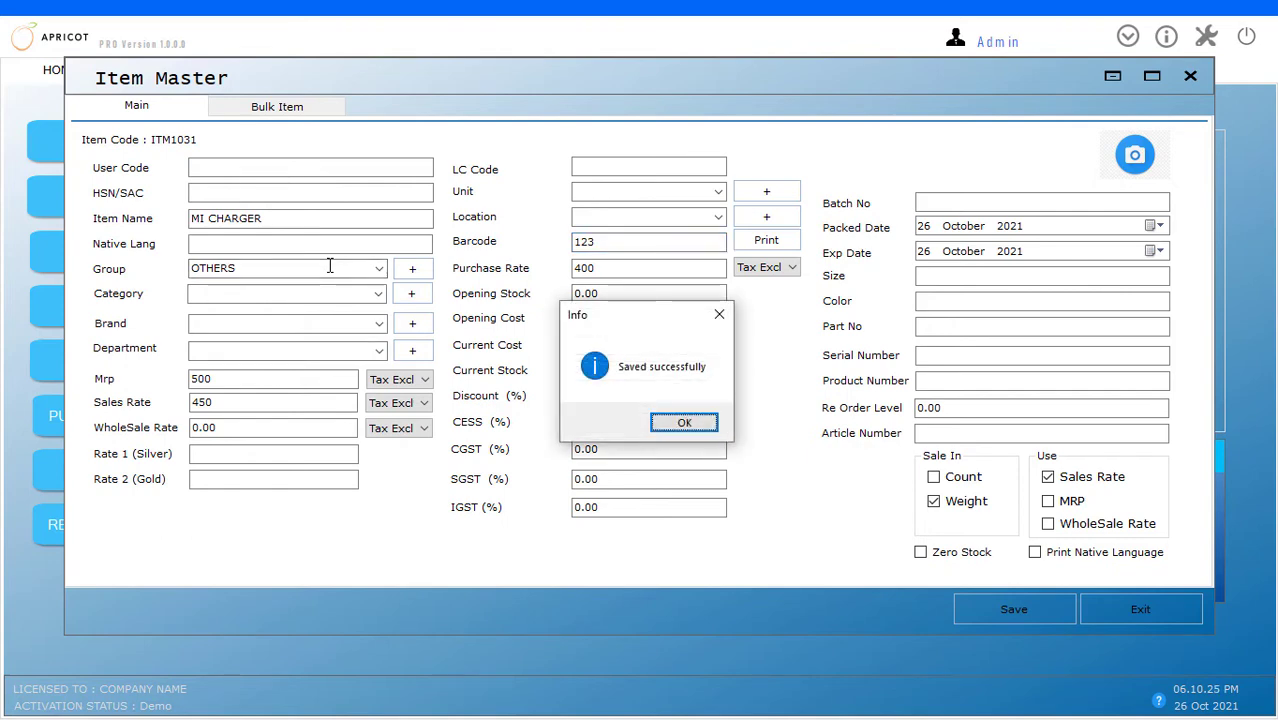
{"action": "key", "text": "Return"}
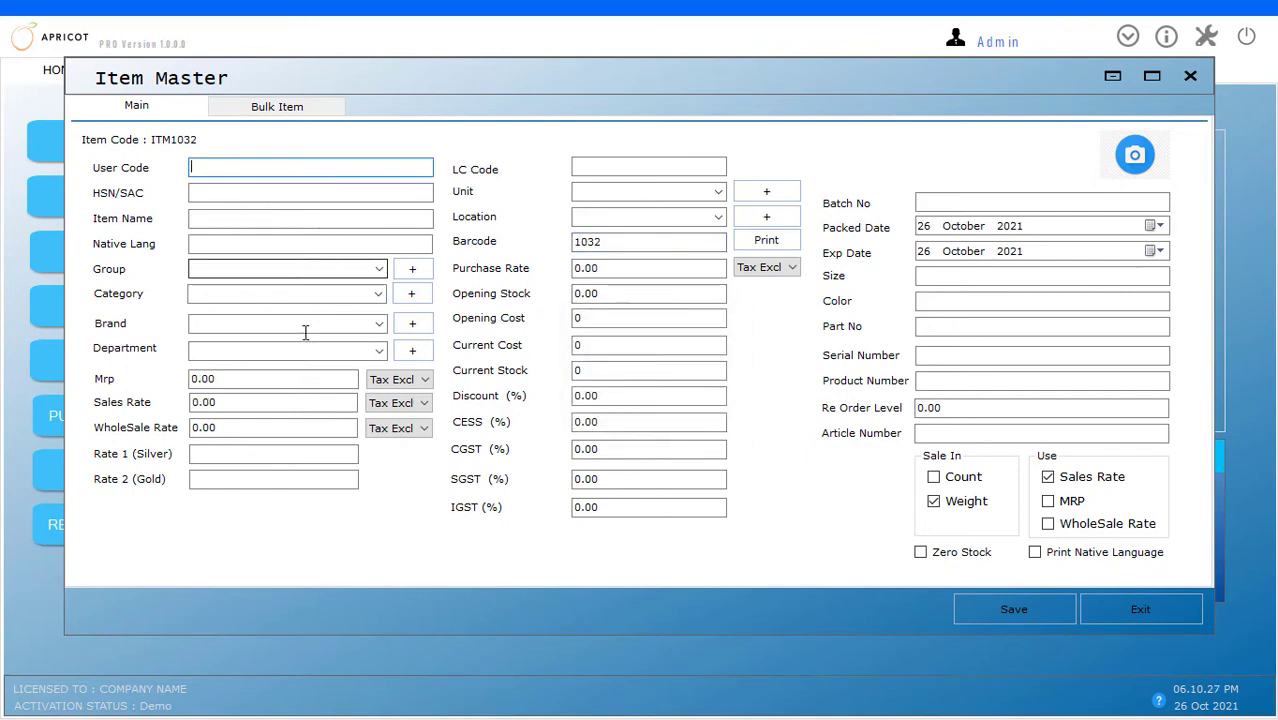
{"action": "left_click", "coordinate": [1136, 609]}
{"action": "left_click", "coordinate": [632, 422]}
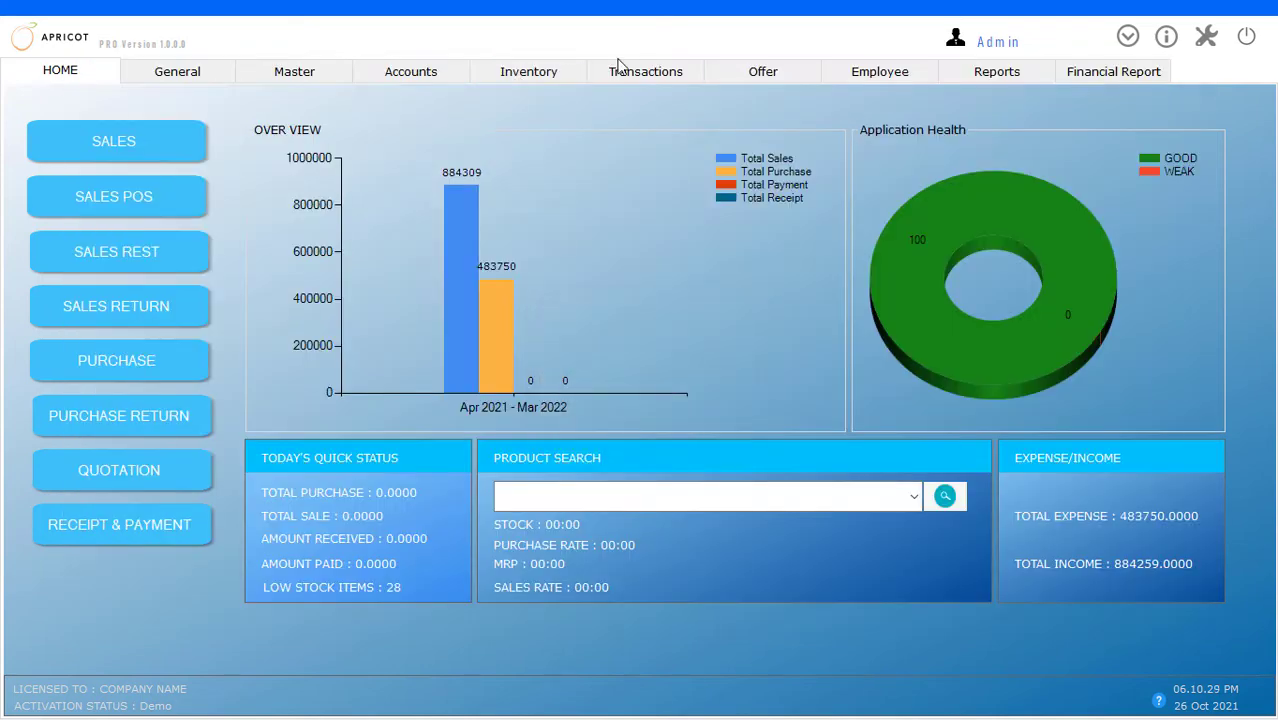
Look up barcode 123 in the stock details to check the charger's stock, then close the list.
{"action": "left_click", "coordinate": [530, 71]}
{"action": "left_click", "coordinate": [150, 310]}
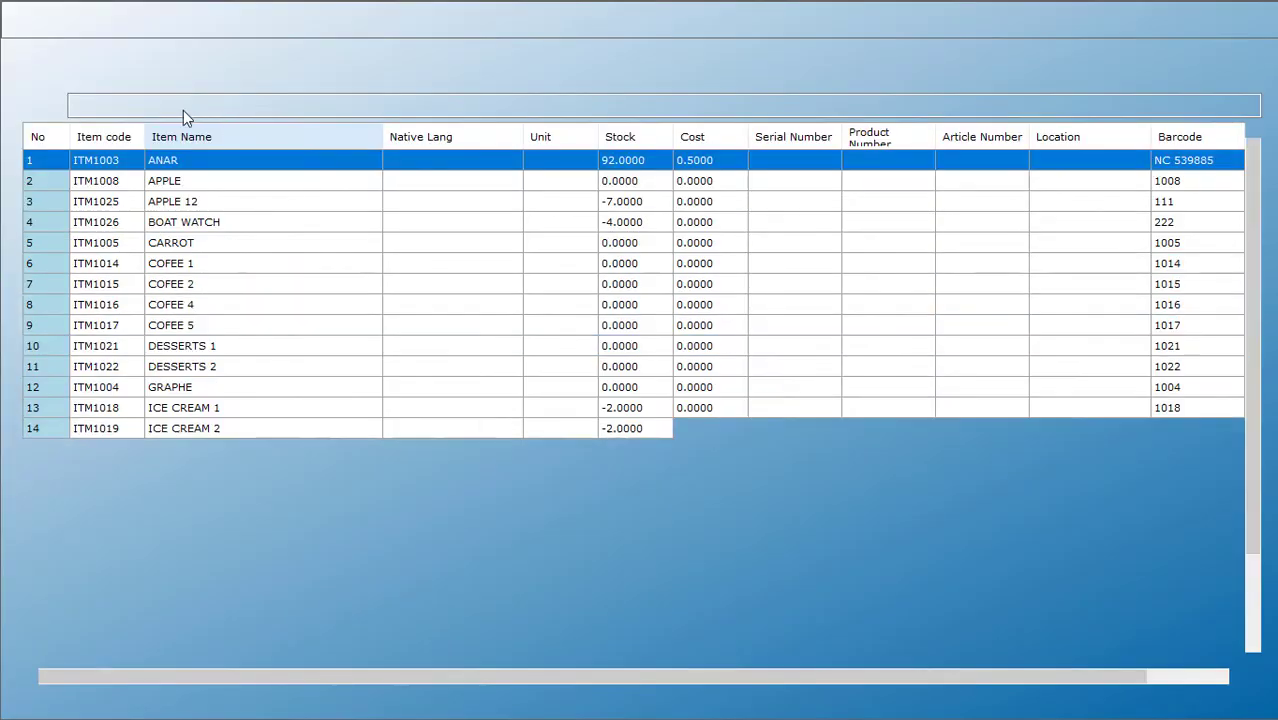
{"action": "type", "text": "123"}
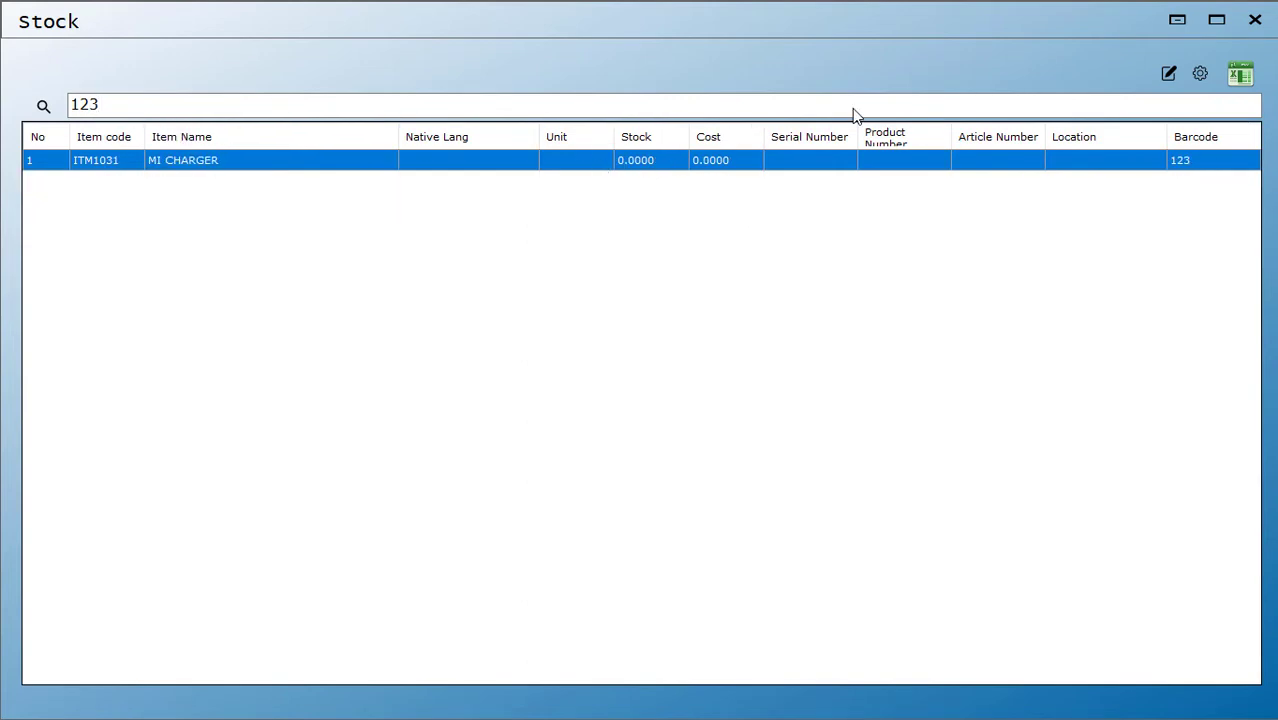
{"action": "left_click", "coordinate": [1256, 22]}
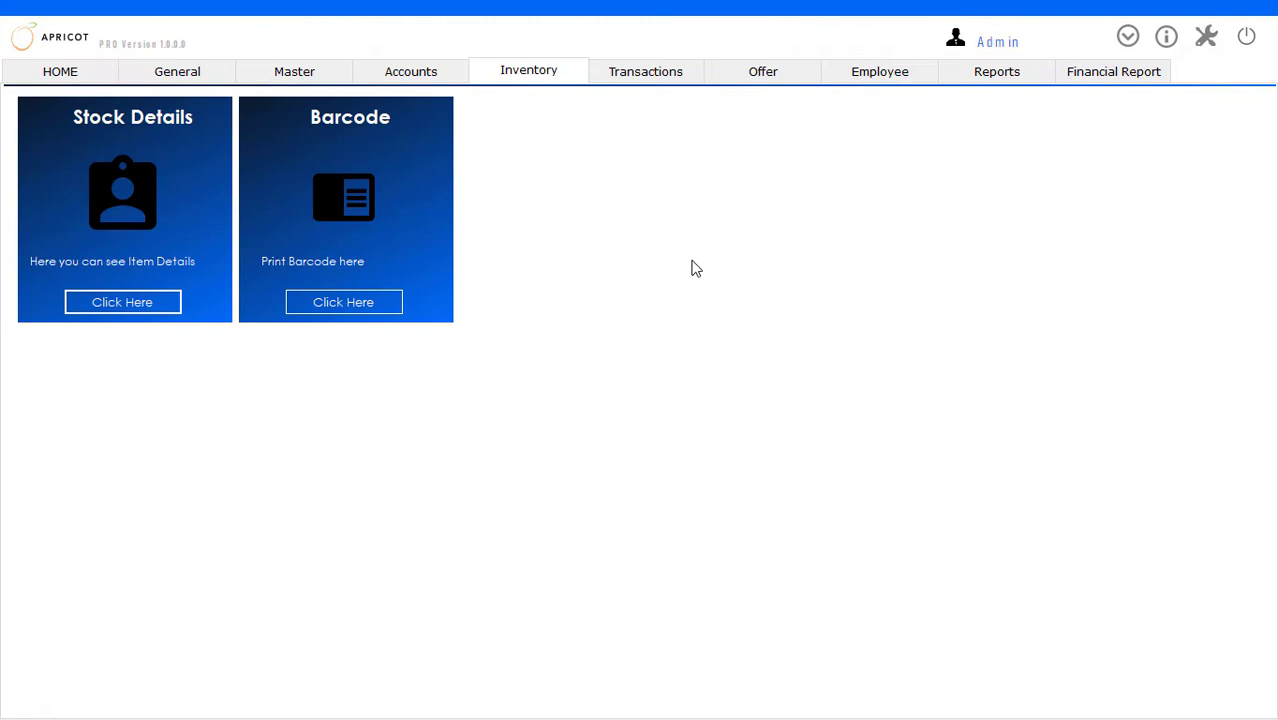
Start a new credit purchase bill with MK TRADERS as the supplier.
{"action": "left_click", "coordinate": [632, 72]}
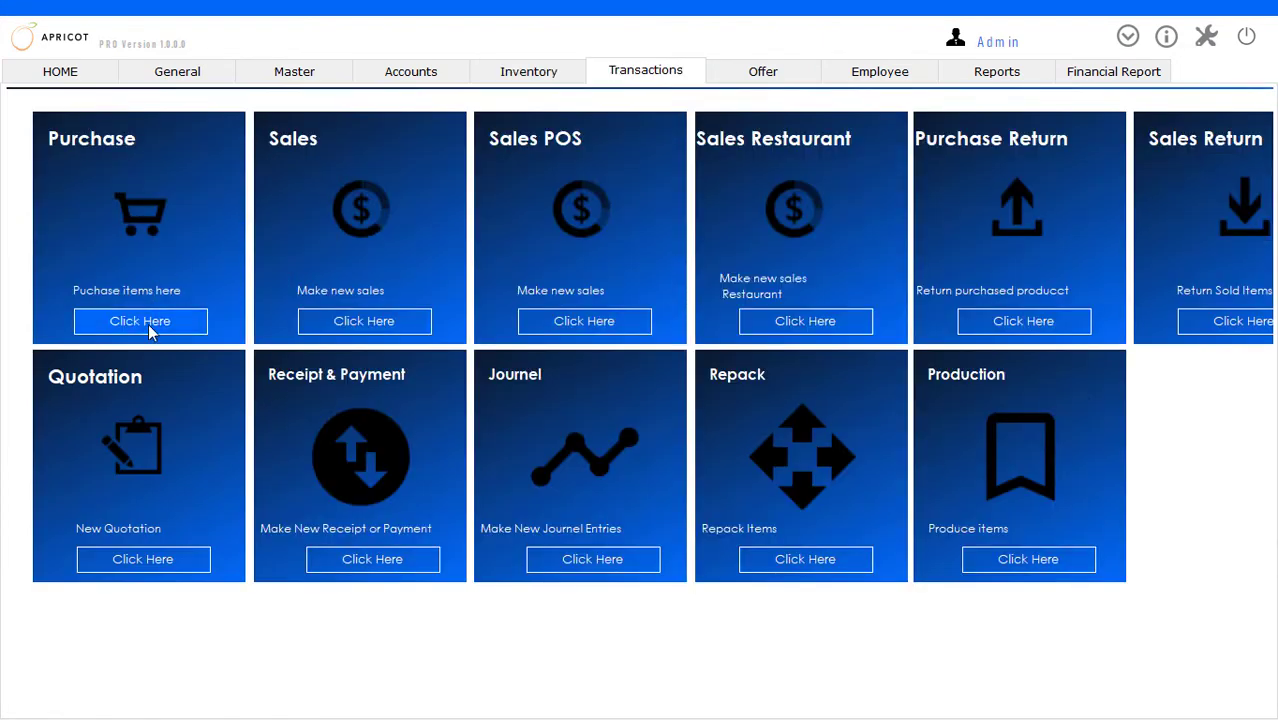
{"action": "left_click", "coordinate": [143, 320]}
{"action": "left_click", "coordinate": [320, 170]}
{"action": "left_click", "coordinate": [200, 181]}
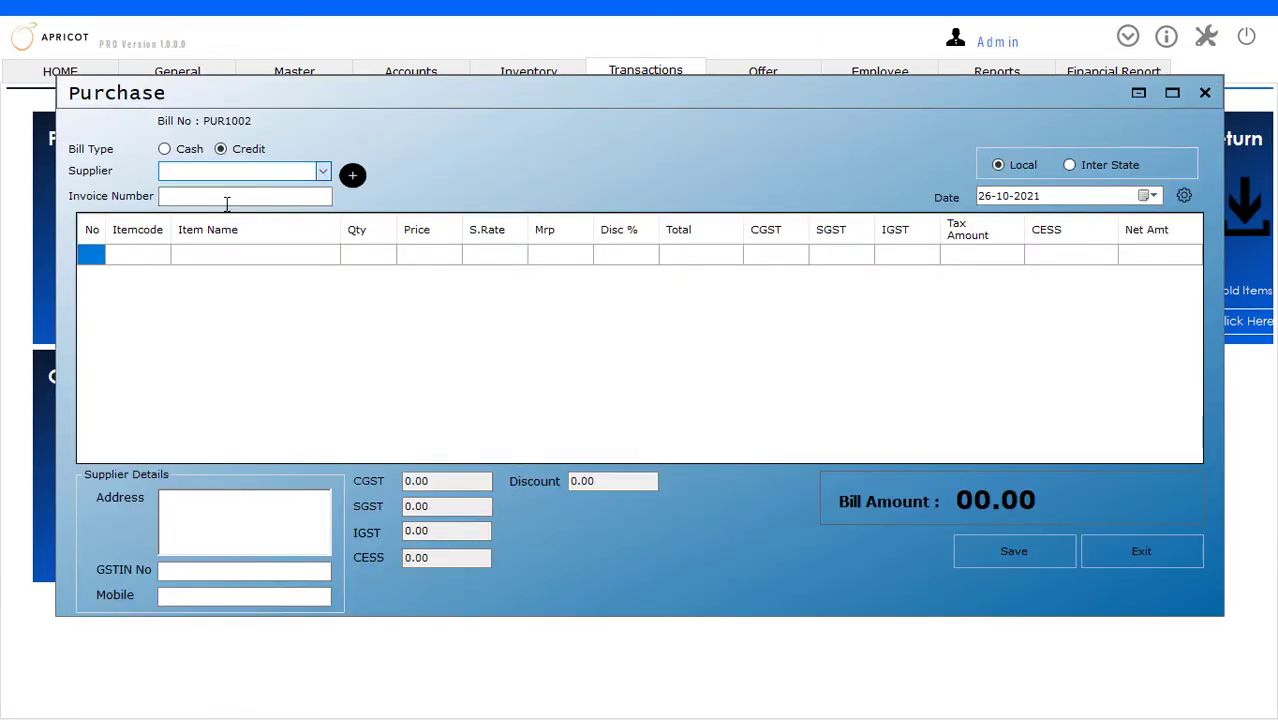
Add the MI CHARGER item to the purchase bill by barcode 123 with a quantity of 10, keeping its default rates.
{"action": "left_click", "coordinate": [120, 256]}
{"action": "key", "text": "Return"}
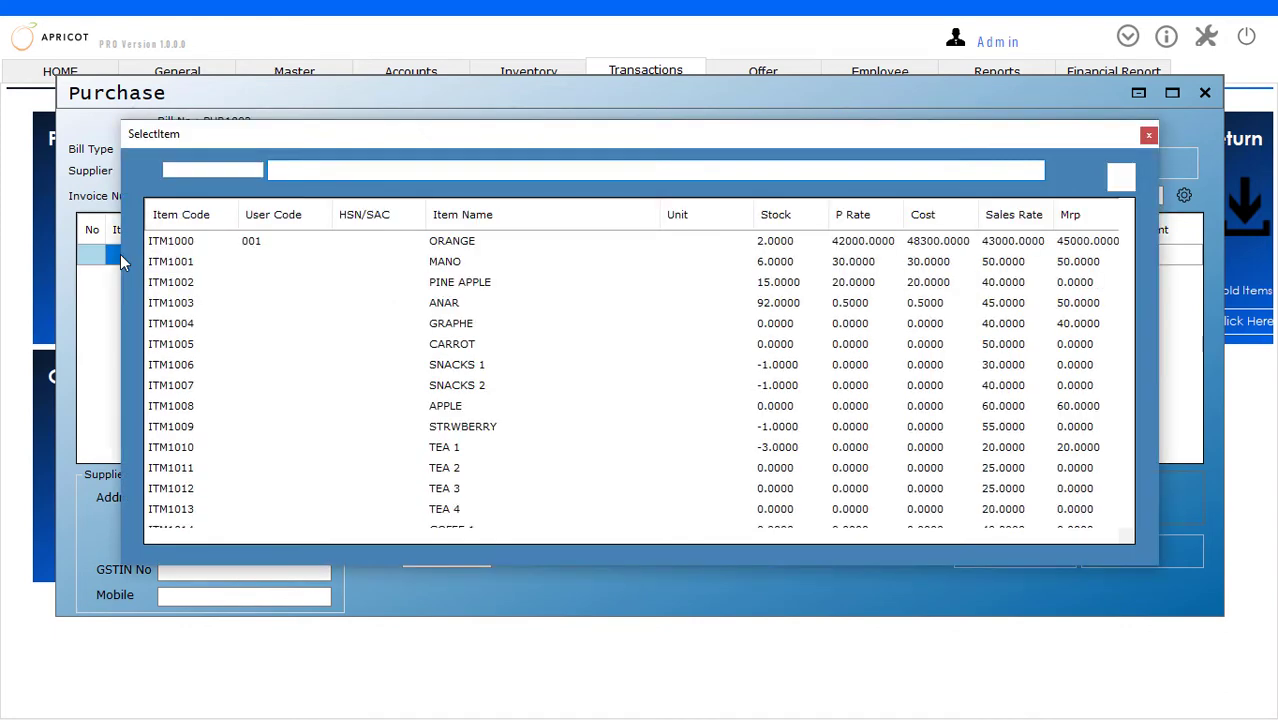
{"action": "type", "text": "123"}
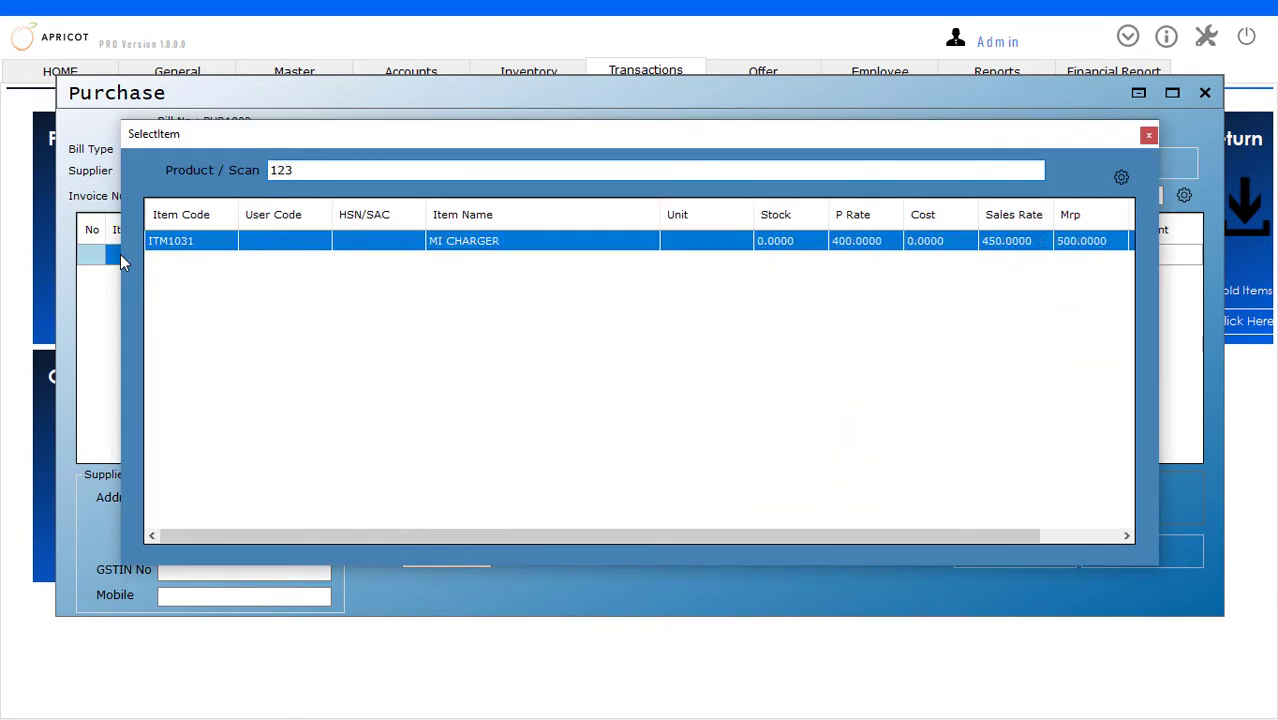
{"action": "key", "text": "Return"}
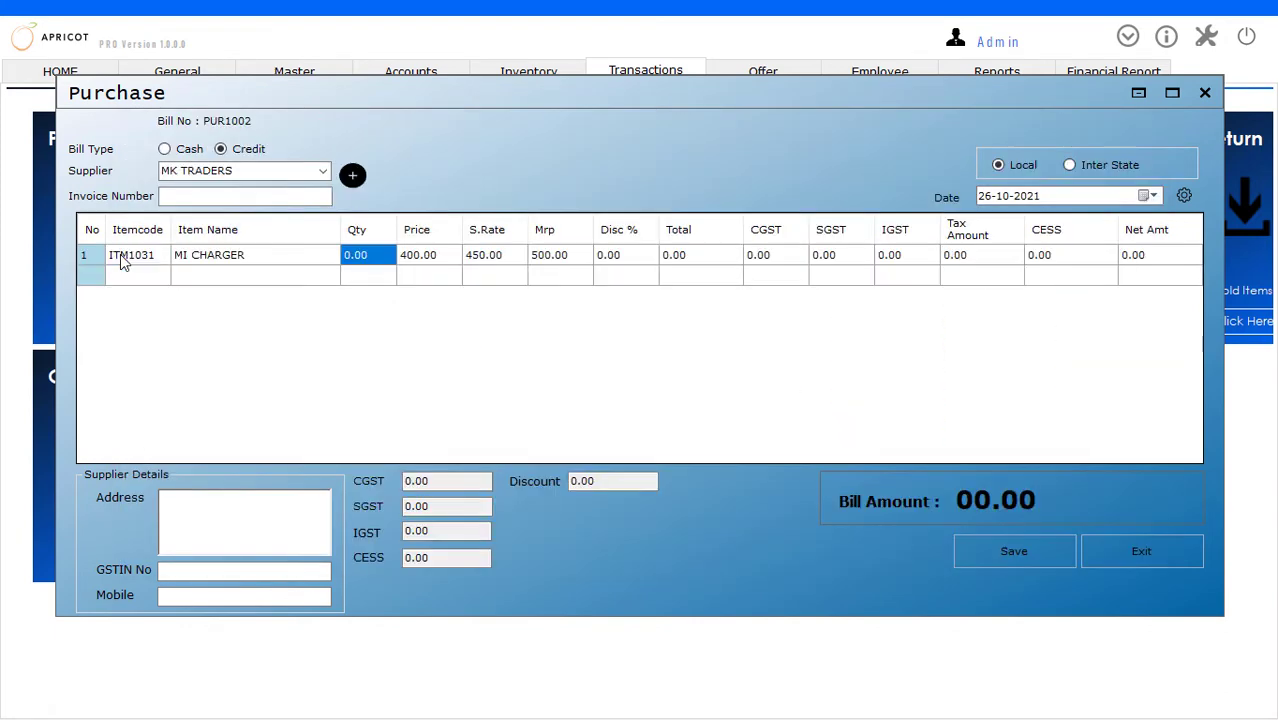
{"action": "type", "text": "10"}
{"action": "key", "text": "Return"}
{"action": "key", "text": "Return"}
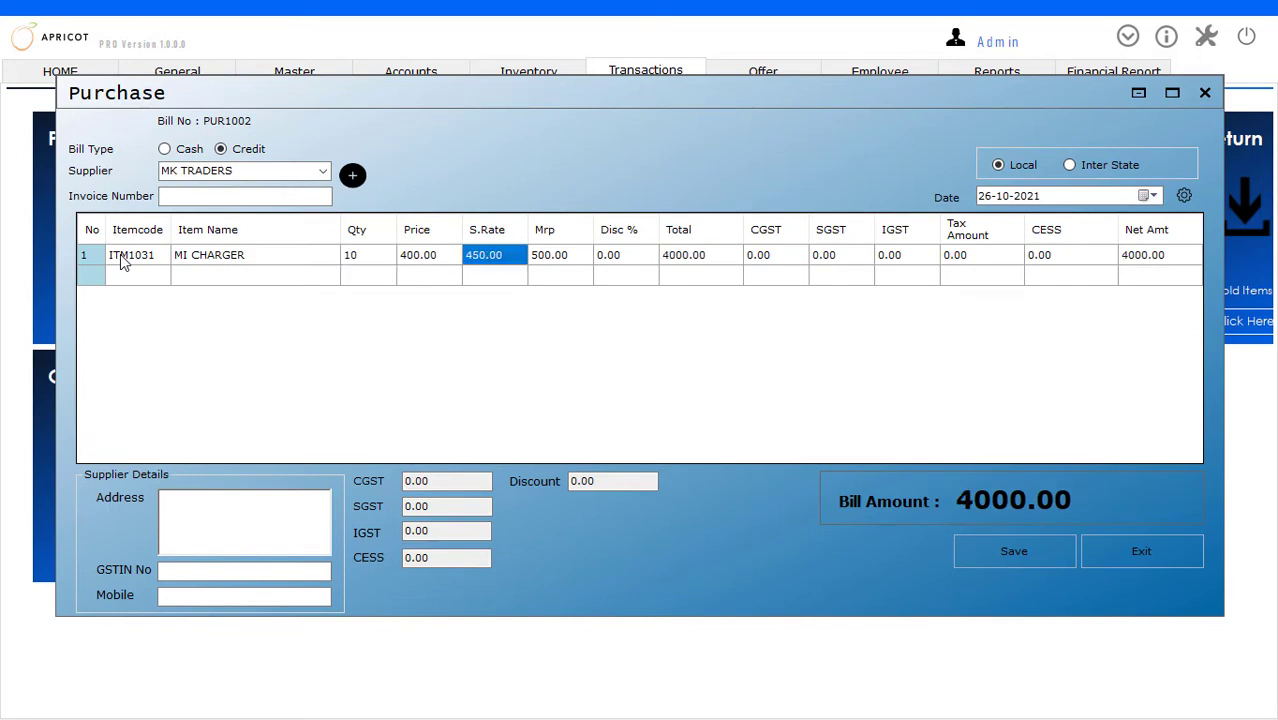
{"action": "key", "text": "Return"}
{"action": "key", "text": "Return"}
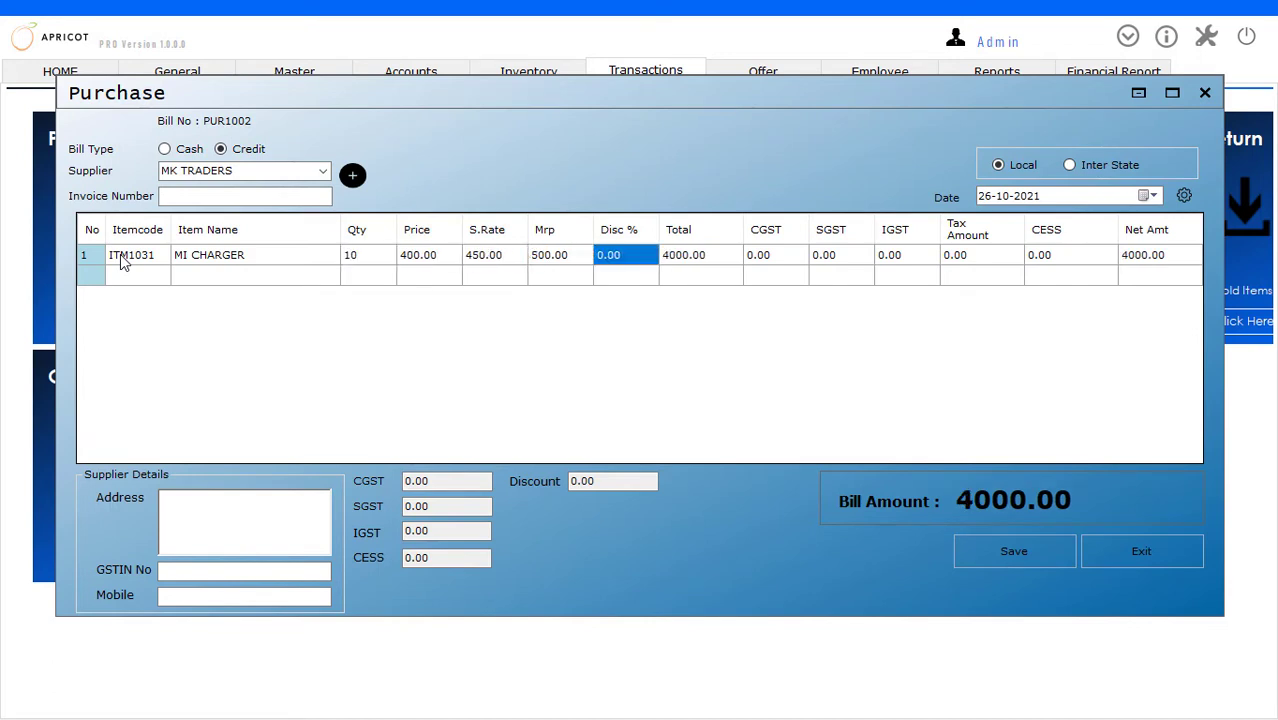
Save the purchase bill and close the purchase form.
{"action": "left_click", "coordinate": [1010, 552]}
{"action": "left_click", "coordinate": [624, 421]}
{"action": "left_click", "coordinate": [710, 422]}
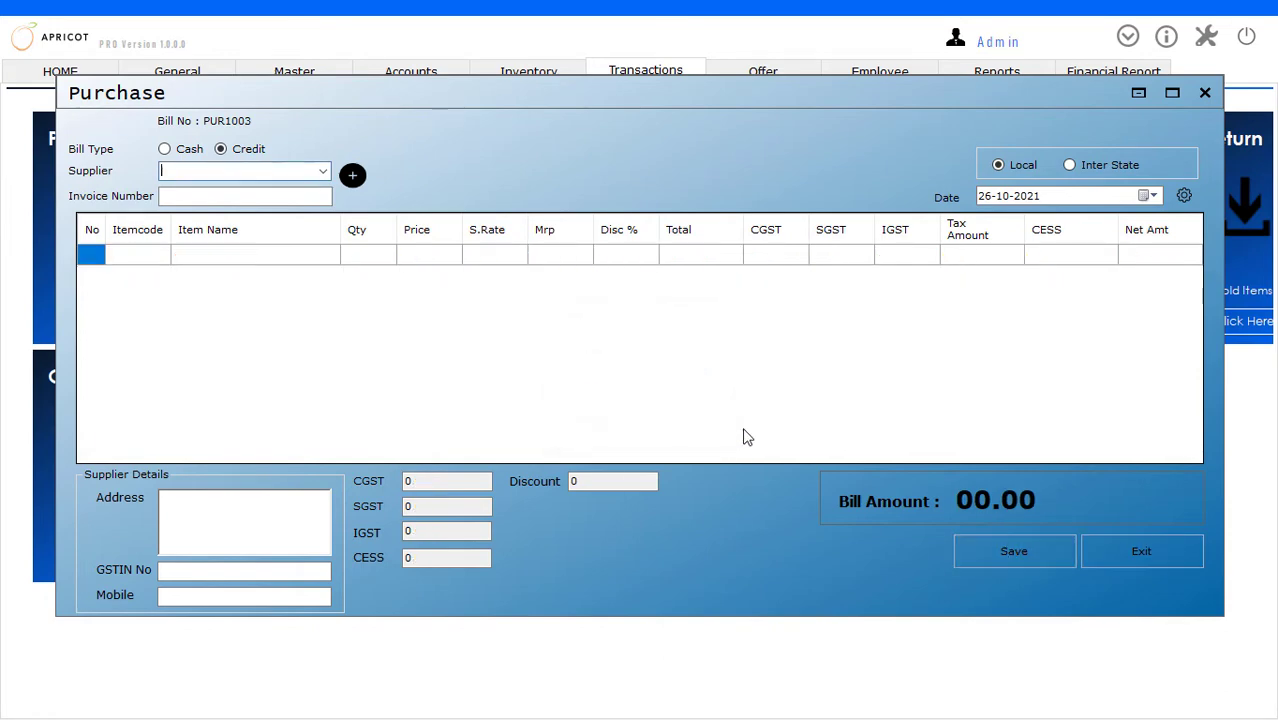
{"action": "left_click", "coordinate": [1157, 548]}
{"action": "left_click", "coordinate": [653, 421]}
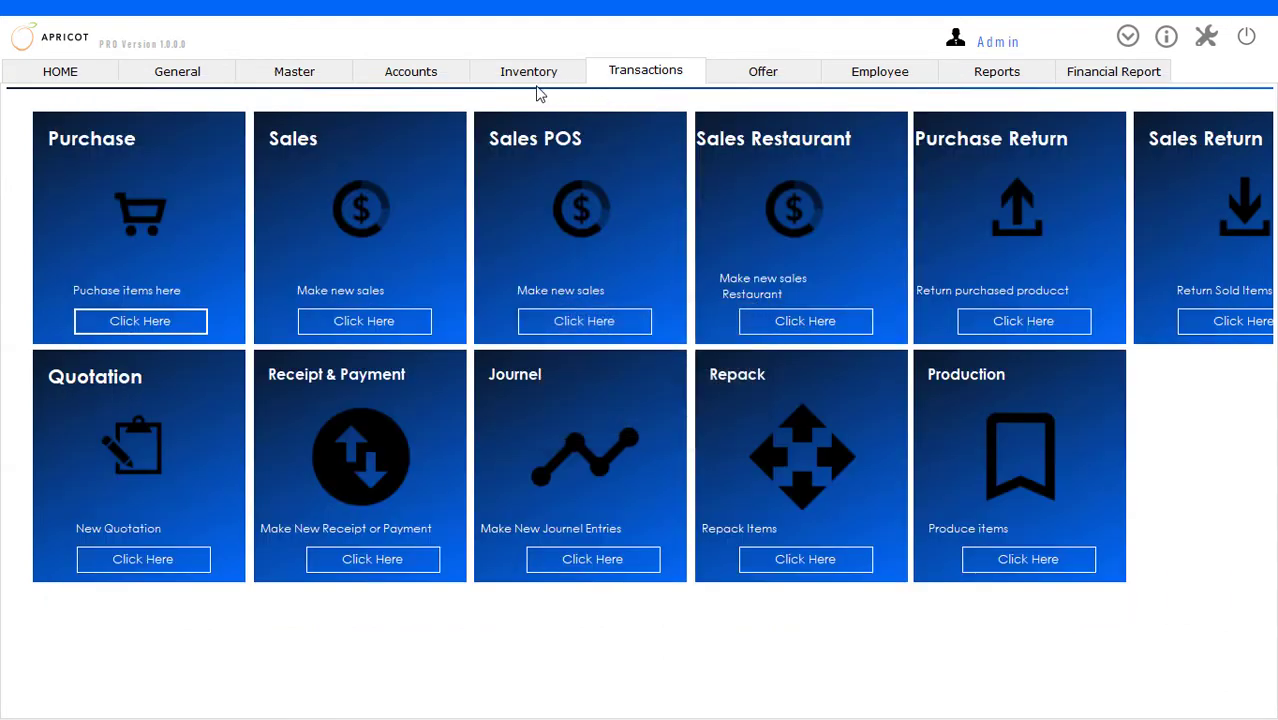
Find barcode 123 in the stock details and open the MI CHARGER item record for editing.
{"action": "left_click", "coordinate": [537, 86]}
{"action": "left_click", "coordinate": [100, 311]}
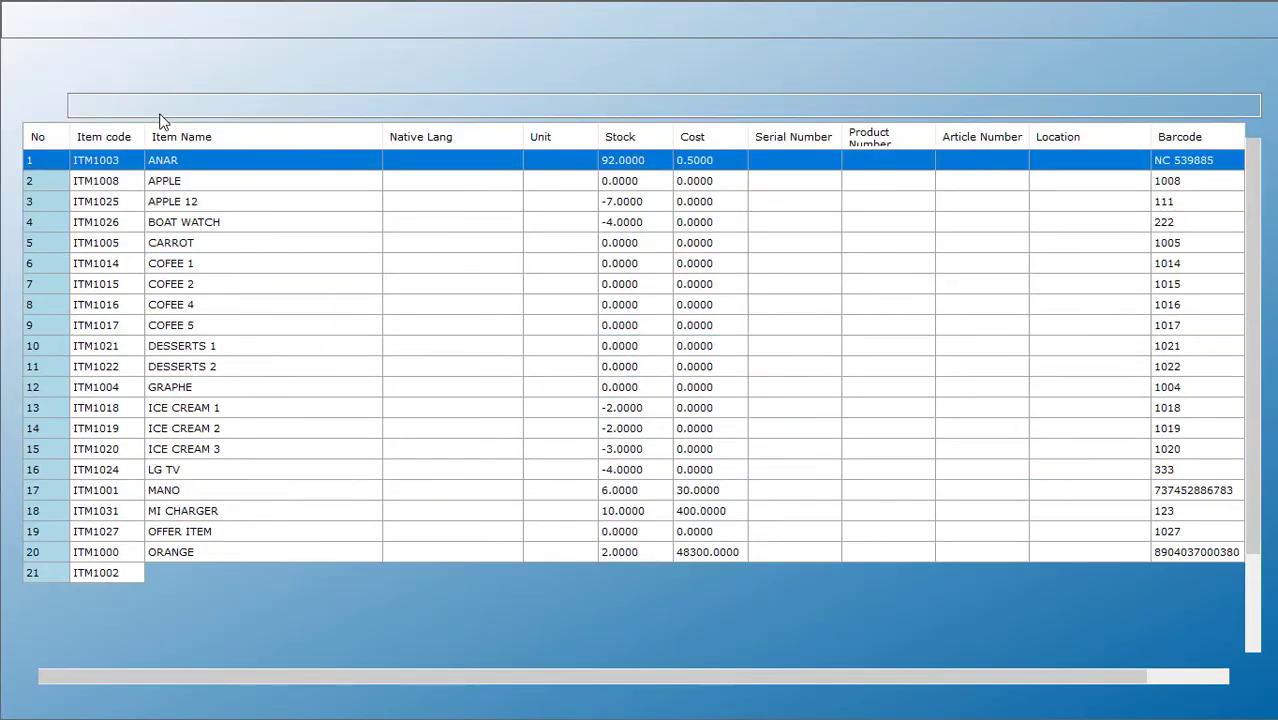
{"action": "type", "text": "123"}
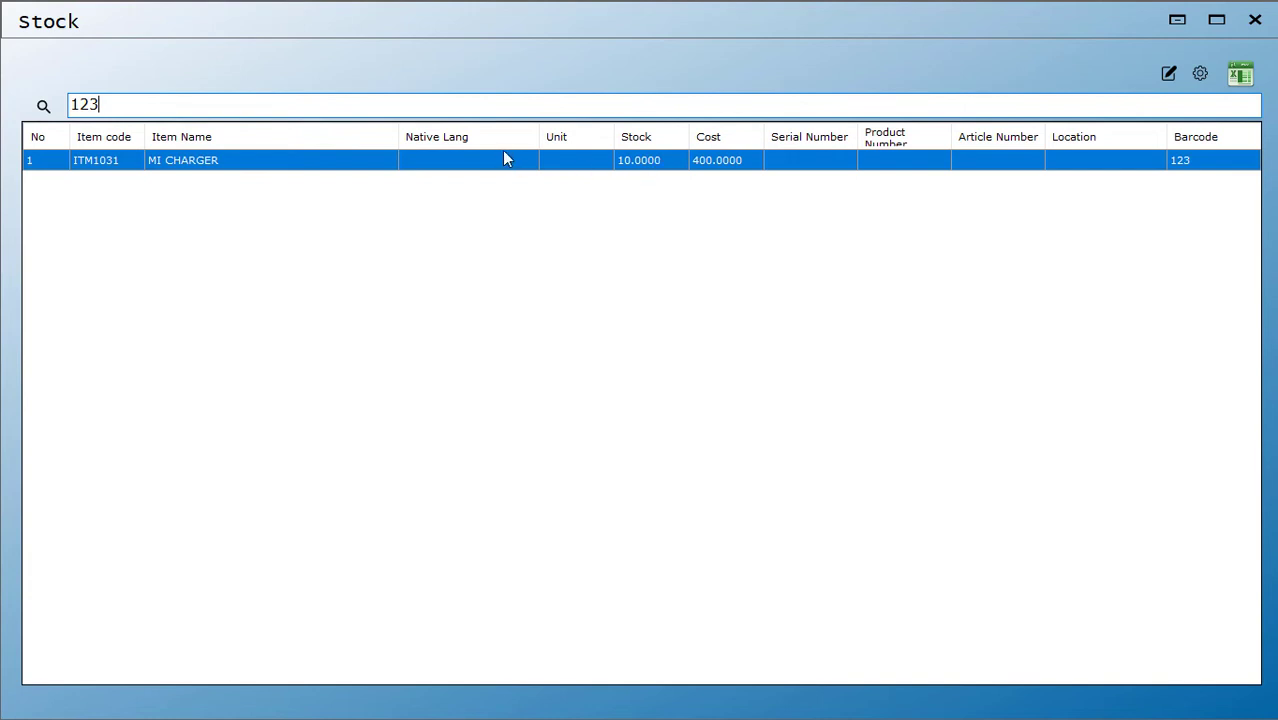
{"action": "double_click", "coordinate": [570, 163]}
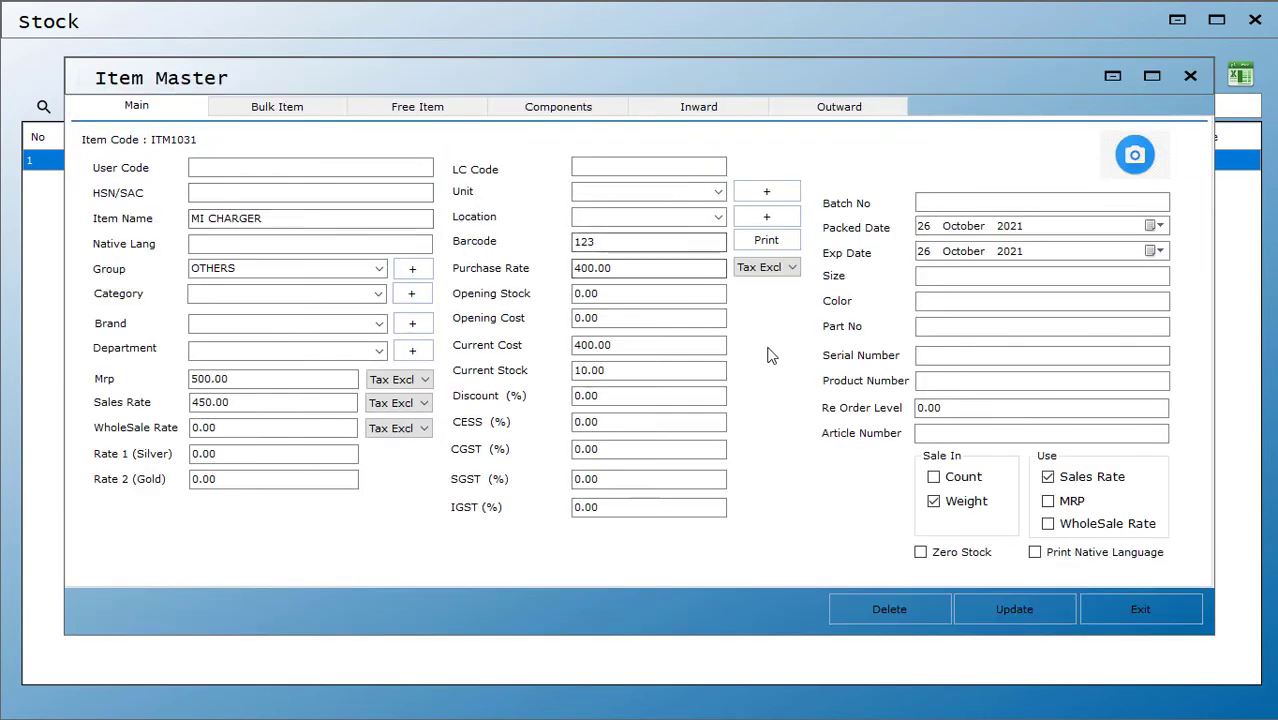
Set the MI CHARGER reorder level to 5, update the item, and close the stock list.
{"action": "left_click", "coordinate": [987, 408]}
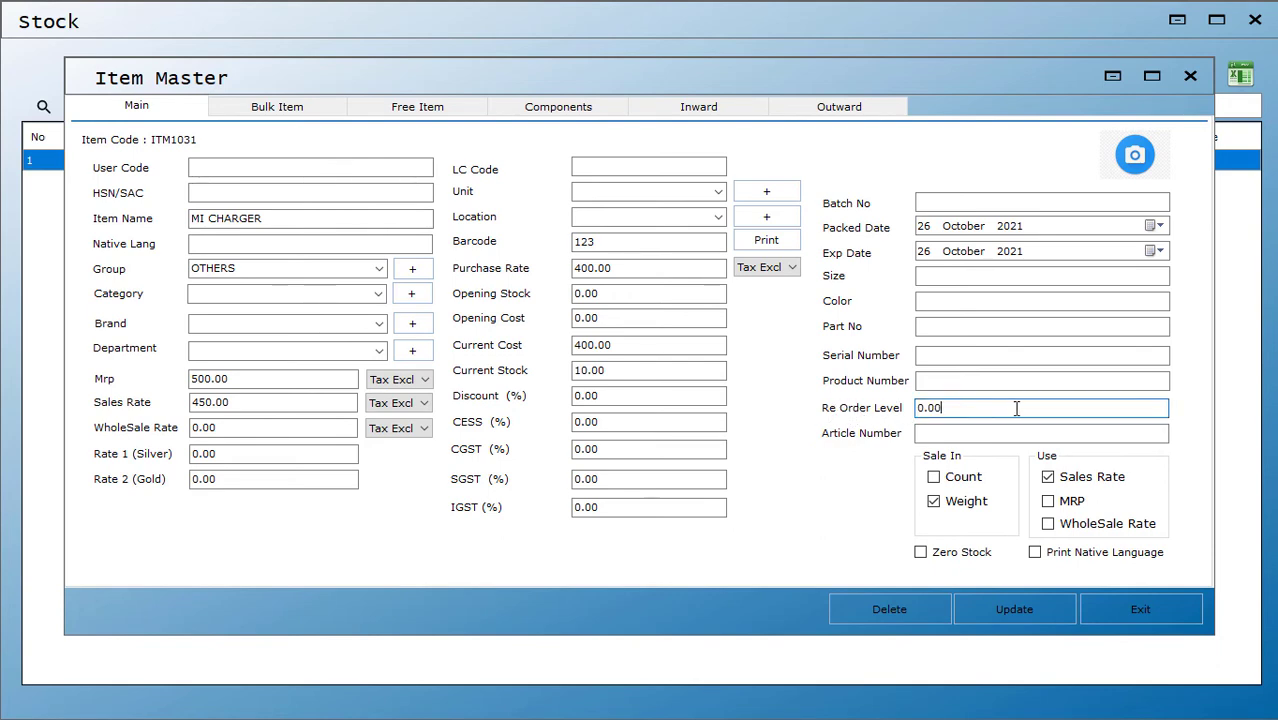
{"action": "left_click_drag", "start_coordinate": [1014, 408], "coordinate": [866, 414]}
{"action": "type", "text": "5"}
{"action": "left_click", "coordinate": [986, 606]}
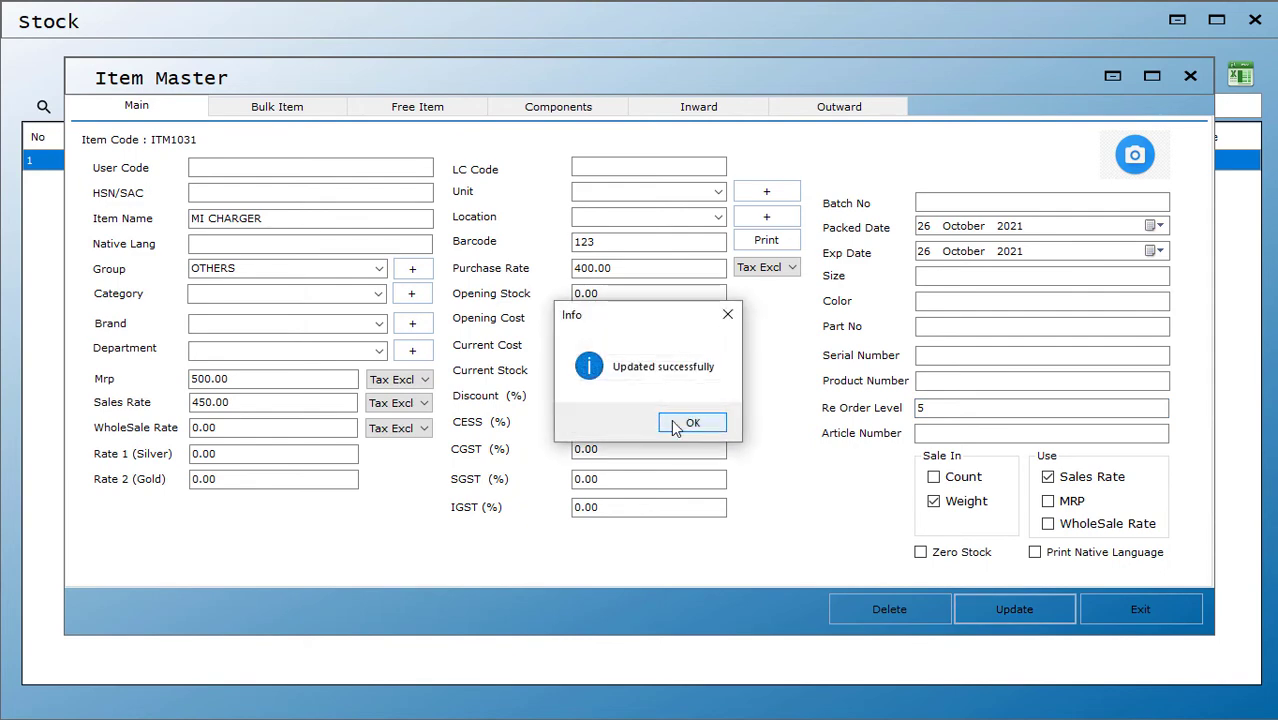
{"action": "left_click", "coordinate": [672, 422]}
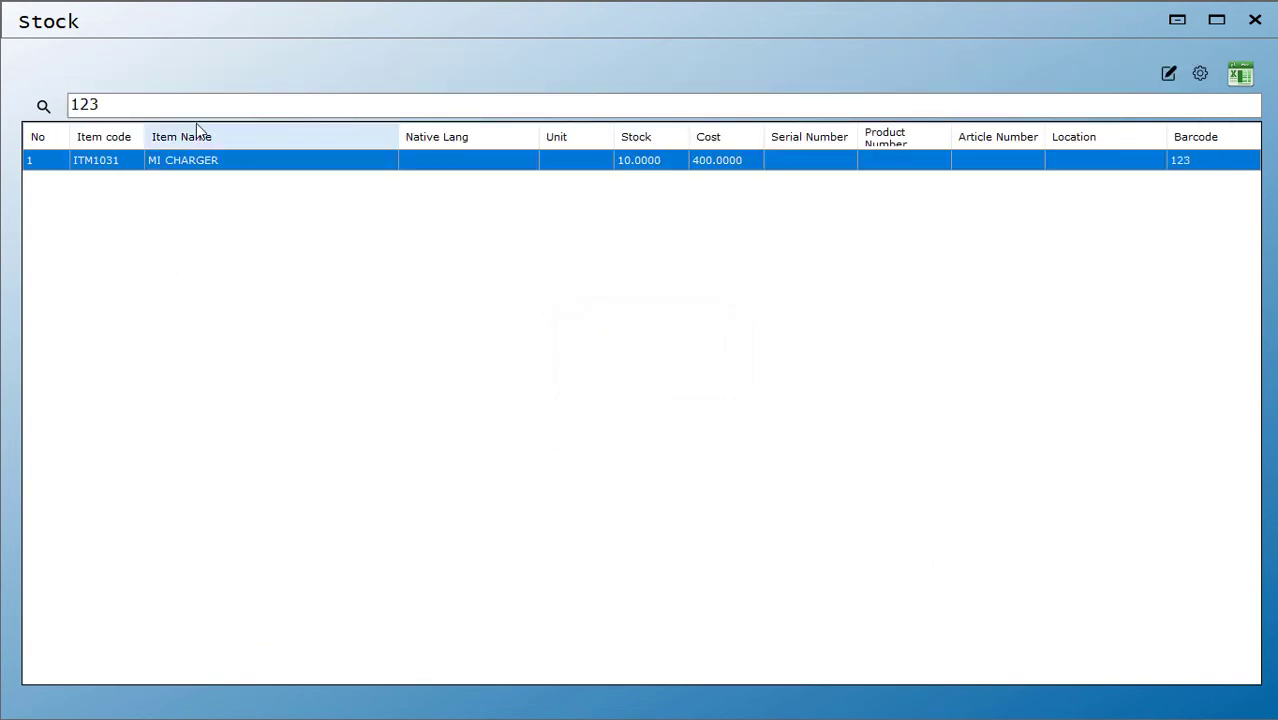
{"action": "left_click", "coordinate": [1255, 19]}
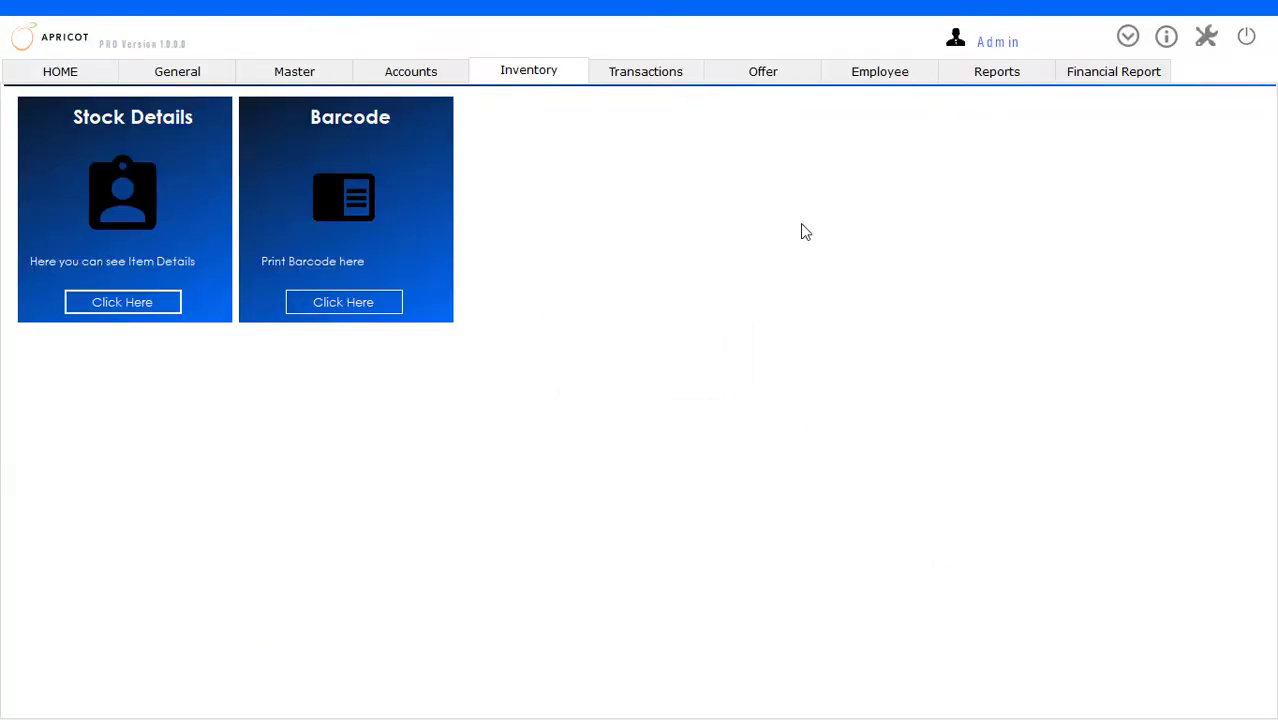
Check the Reorder Item Notification option in the item settings, then close the settings.
{"action": "left_click", "coordinate": [1208, 40]}
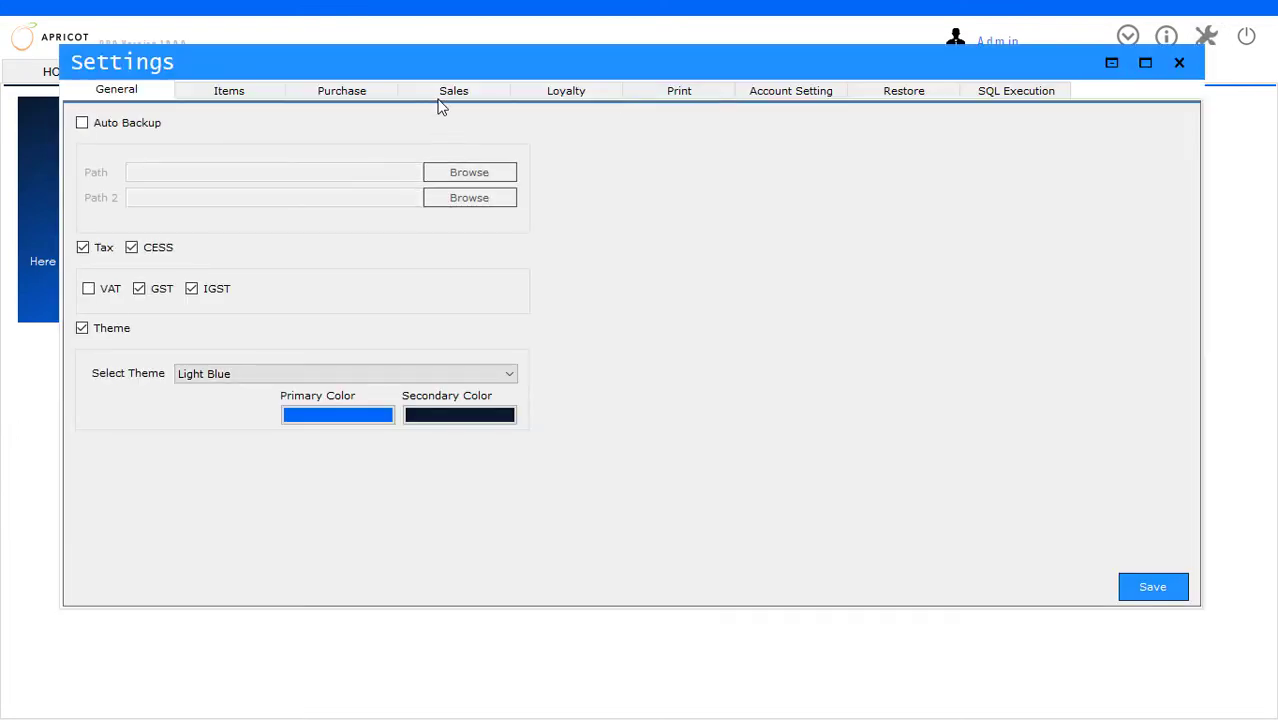
{"action": "left_click", "coordinate": [241, 90]}
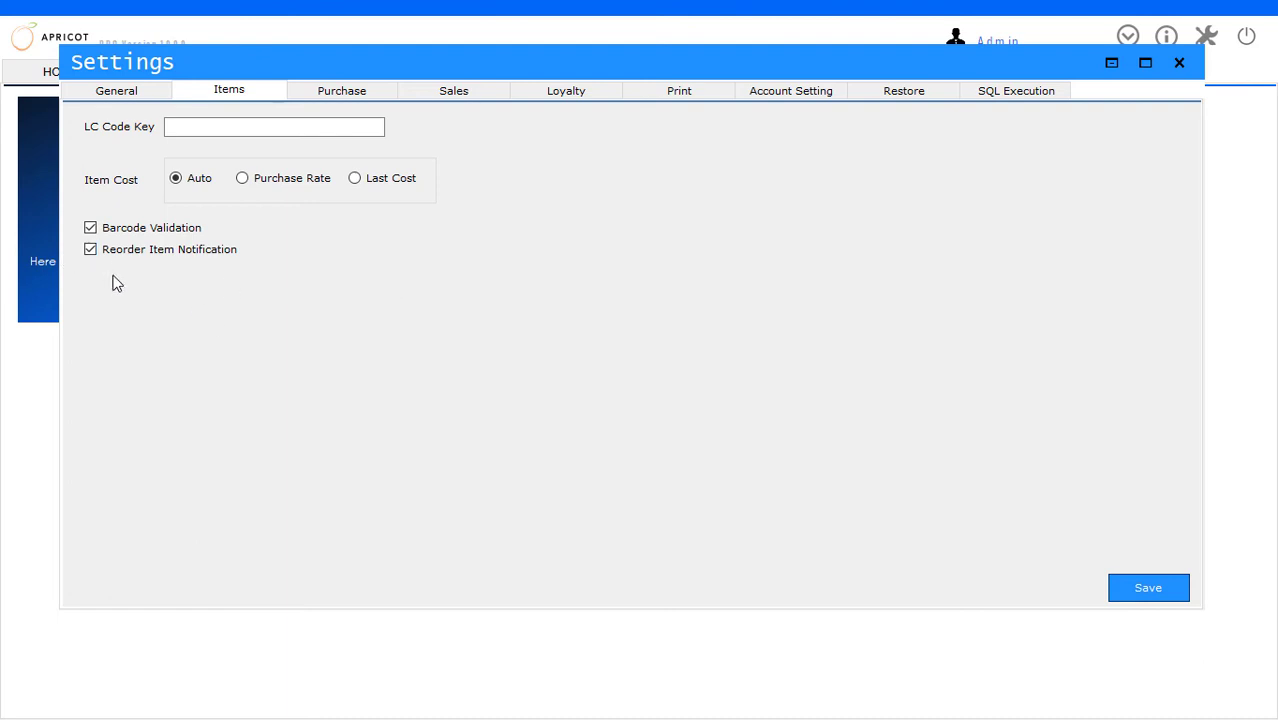
{"action": "left_click", "coordinate": [1181, 64]}
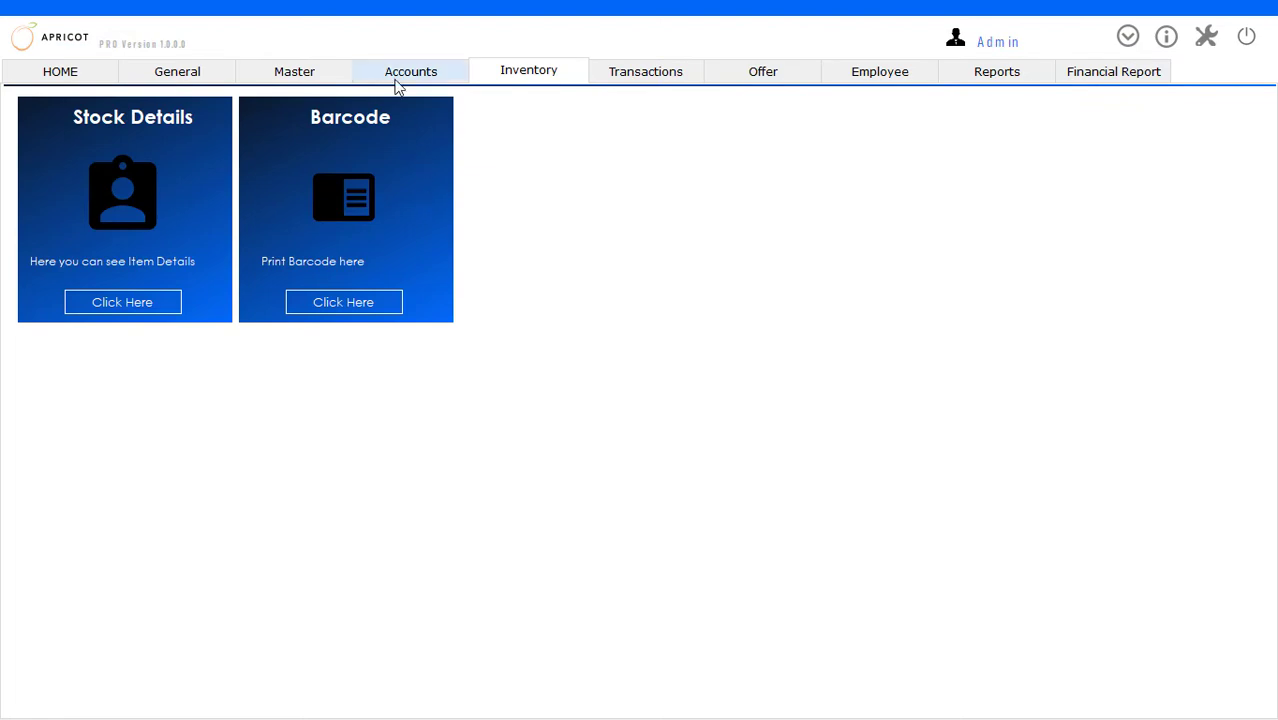
Start a new Sales POS bill and add the MI CHARGER item using barcode 123.
{"action": "left_click", "coordinate": [650, 78]}
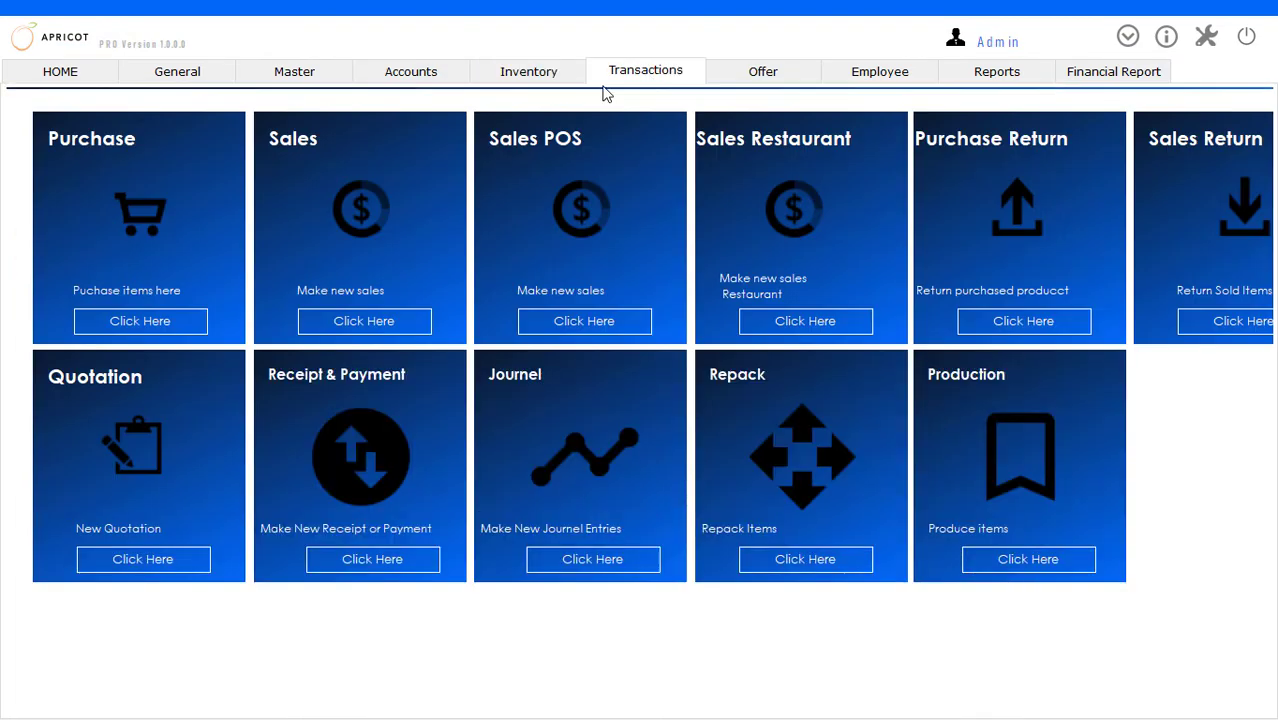
{"action": "left_click", "coordinate": [585, 321]}
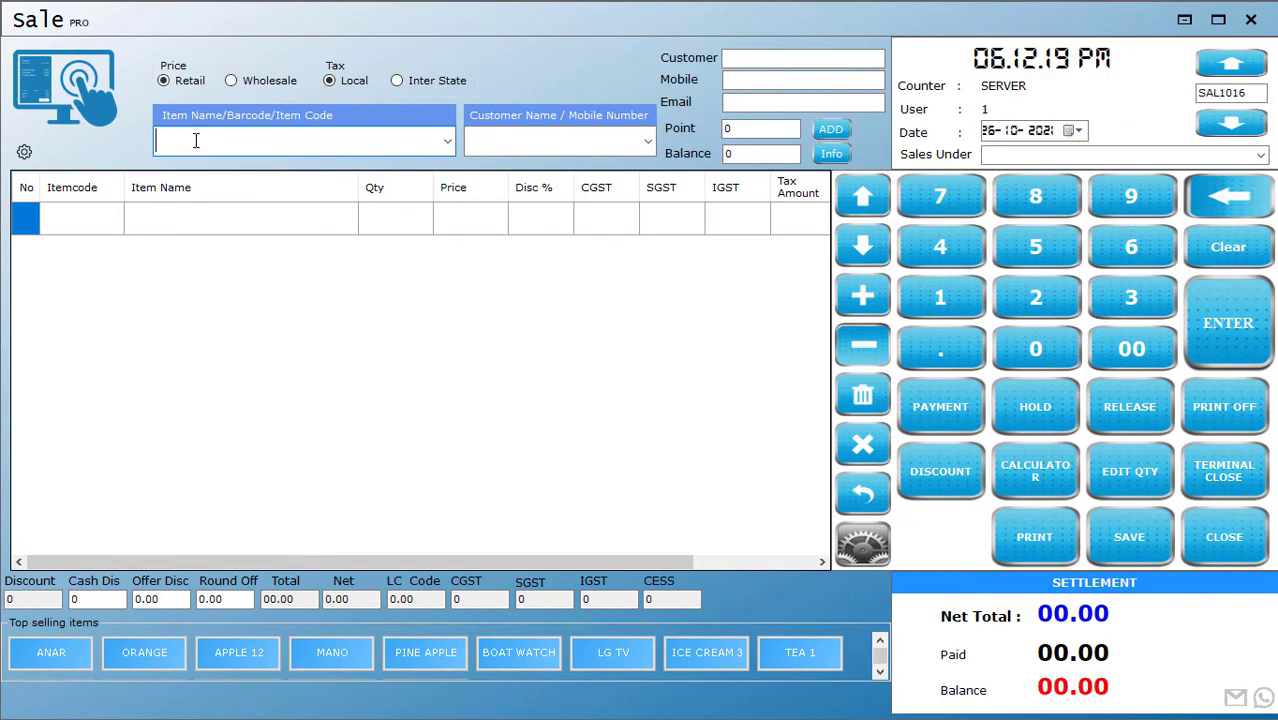
{"action": "type", "text": "123"}
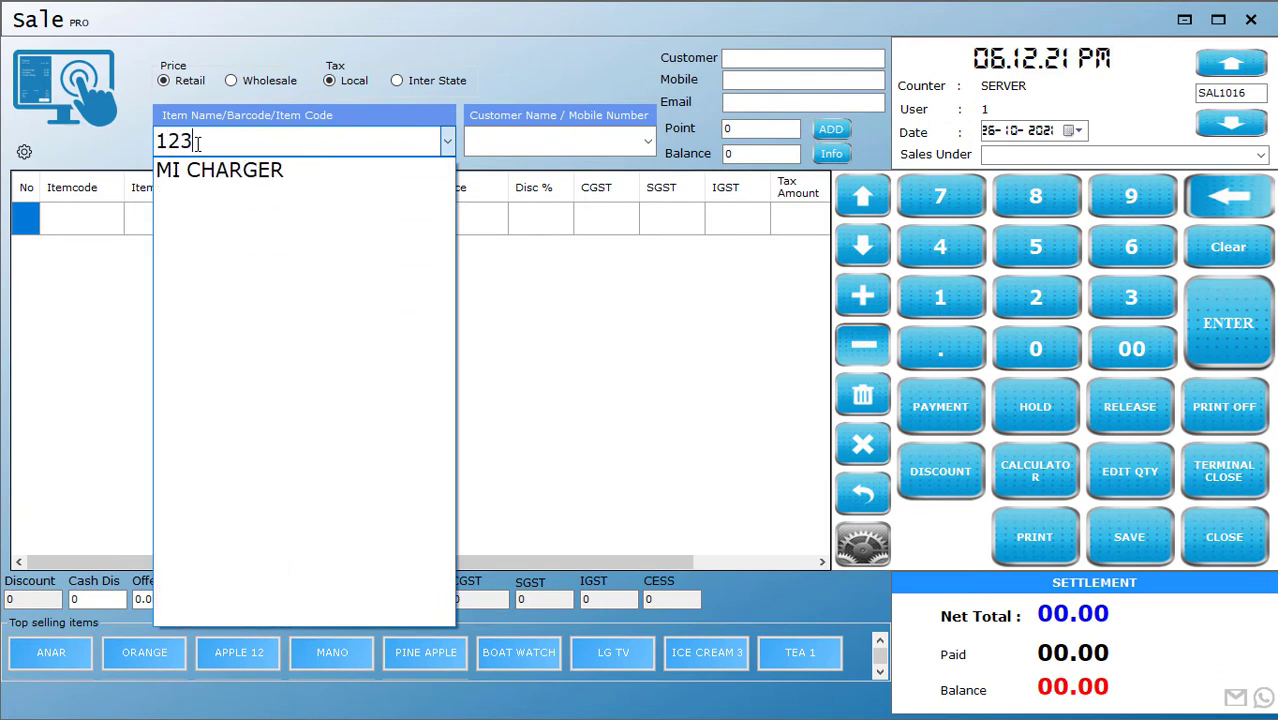
{"action": "key", "text": "Return"}
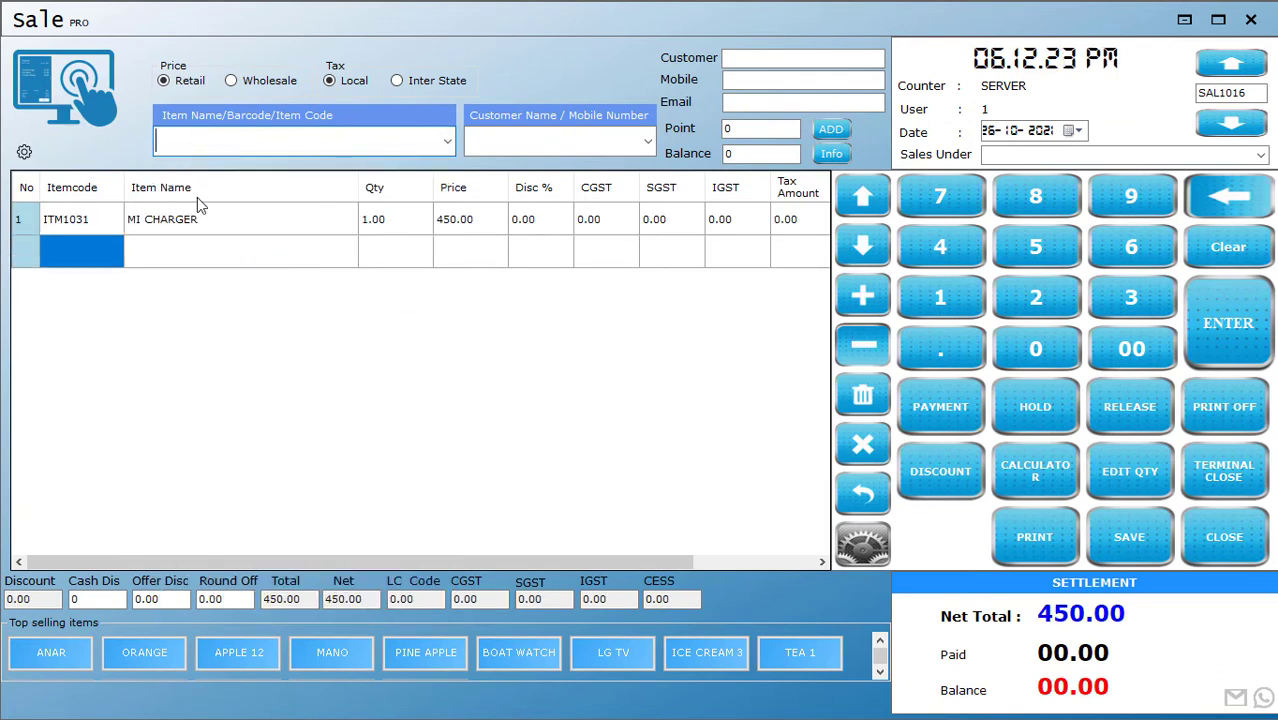
Increase the MI CHARGER quantity on the sale bill to 6.
{"action": "left_click", "coordinate": [232, 220]}
{"action": "left_click", "coordinate": [866, 310]}
{"action": "left_click", "coordinate": [866, 310]}
{"action": "left_click", "coordinate": [866, 310]}
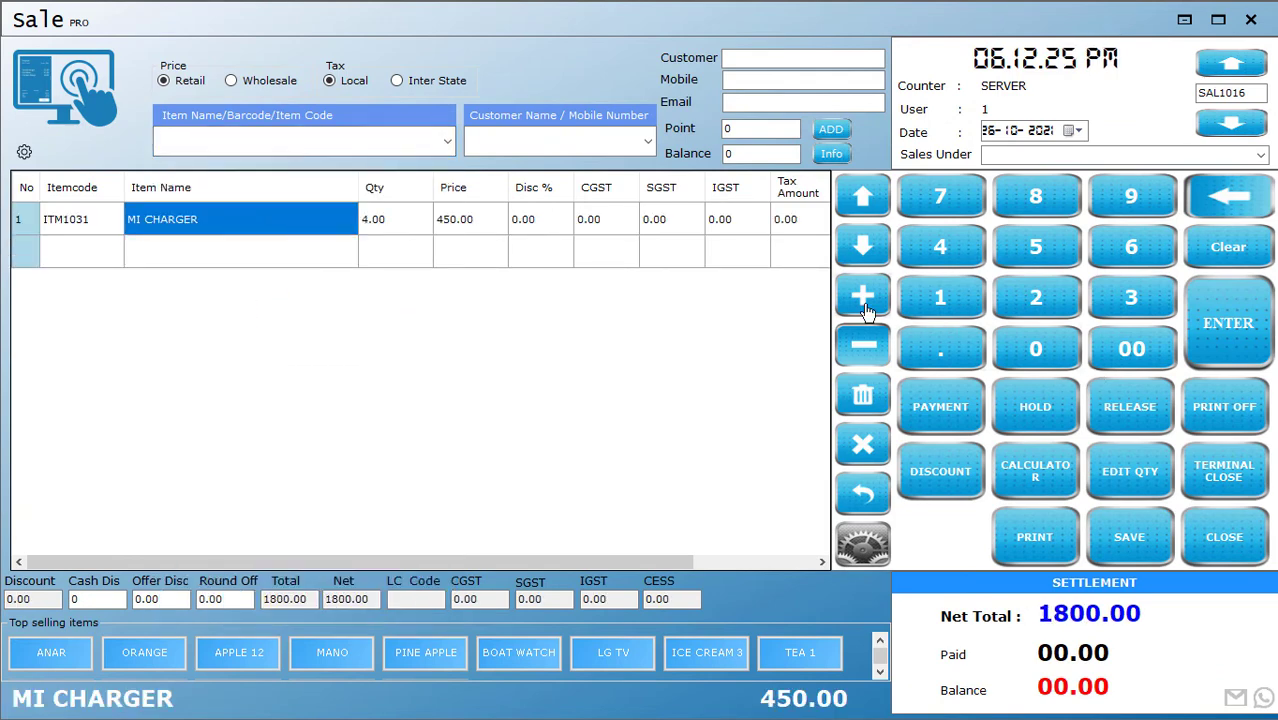
{"action": "left_click", "coordinate": [866, 310]}
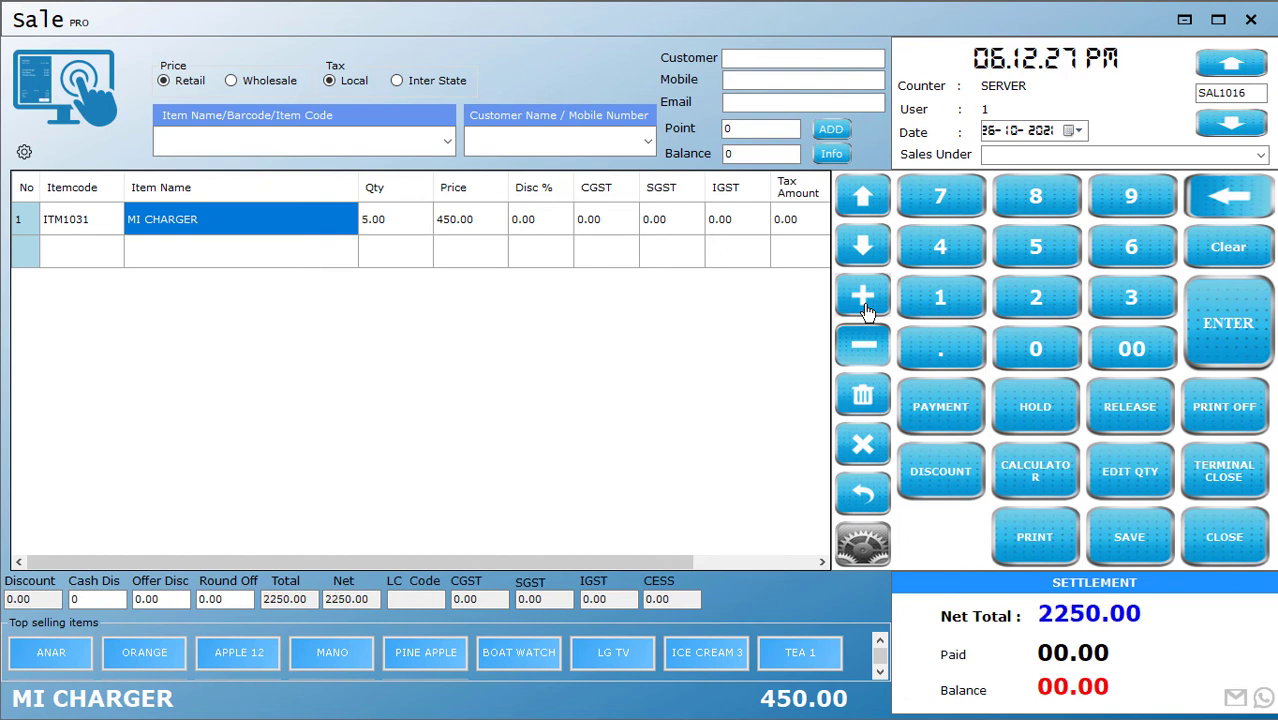
{"action": "left_click", "coordinate": [866, 310]}
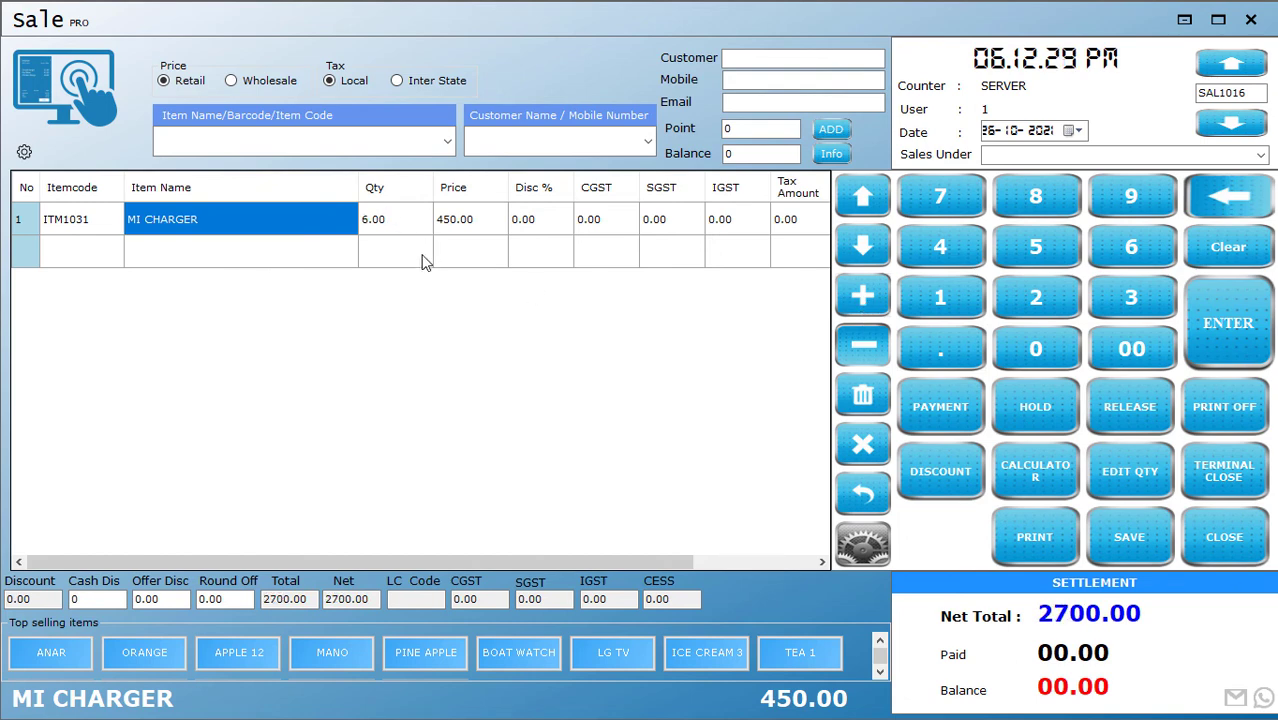
Save the MI CHARGER sale bill and close the sale form.
{"action": "left_click", "coordinate": [1129, 540]}
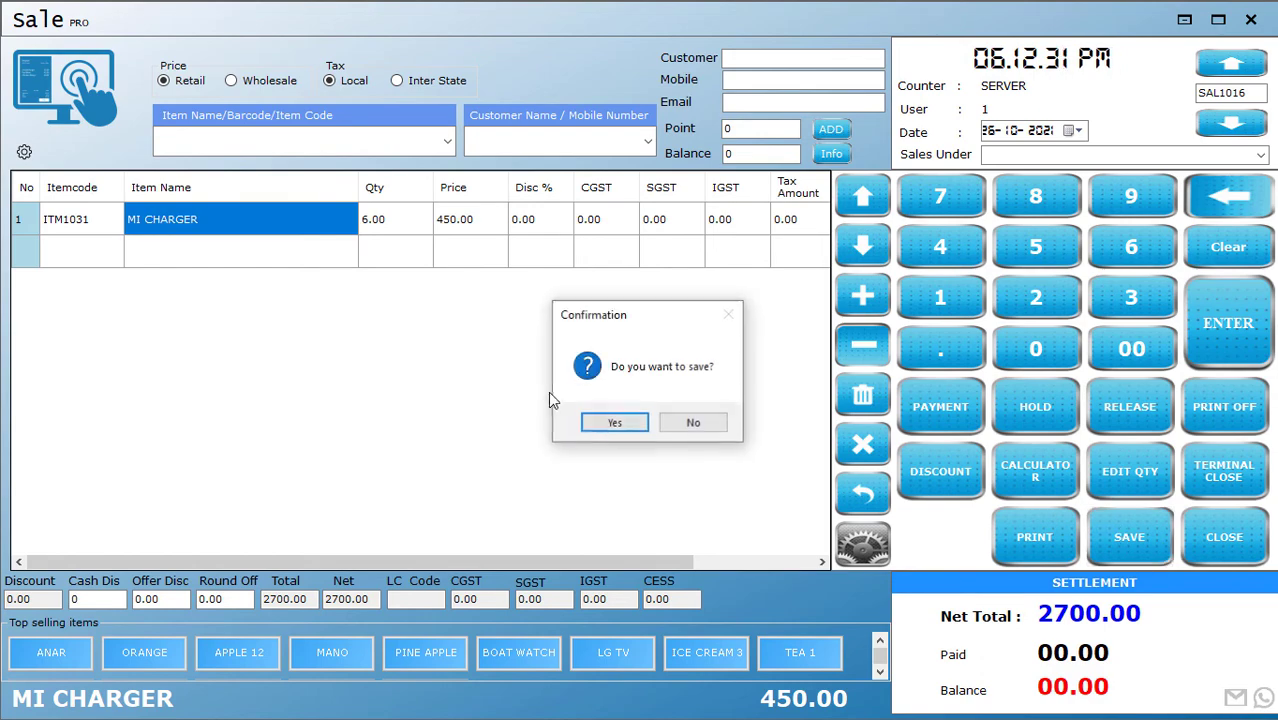
{"action": "left_click", "coordinate": [606, 424]}
{"action": "left_click", "coordinate": [679, 422]}
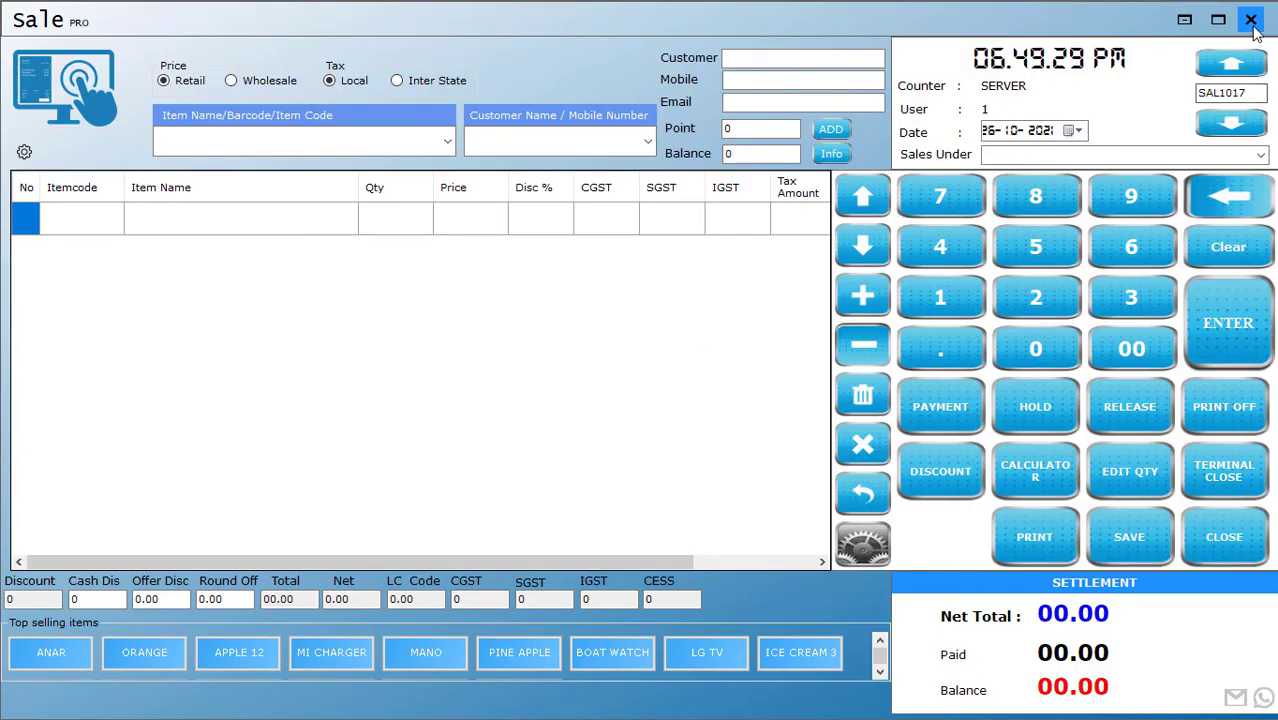
{"action": "left_click", "coordinate": [1250, 19]}
{"action": "left_click", "coordinate": [640, 425]}
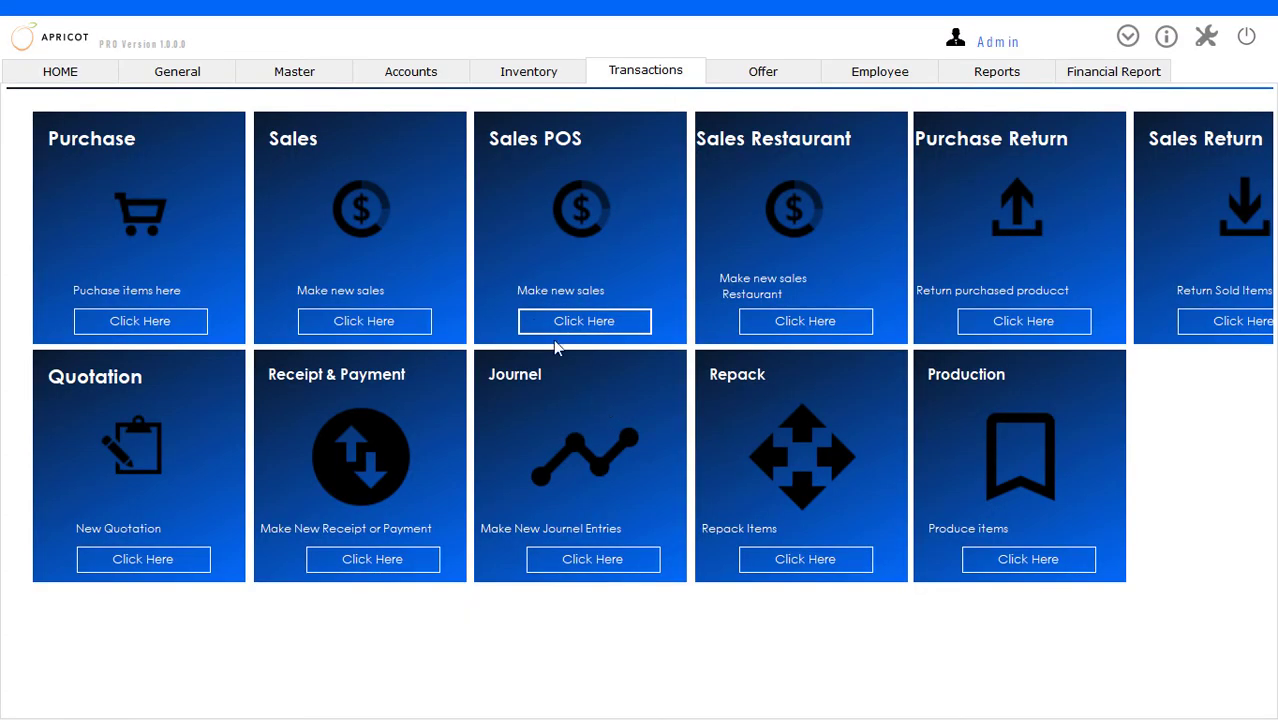
Check and dismiss the stock notification on the home dashboard, and view the Reorder Items report.
{"action": "left_click", "coordinate": [79, 78]}
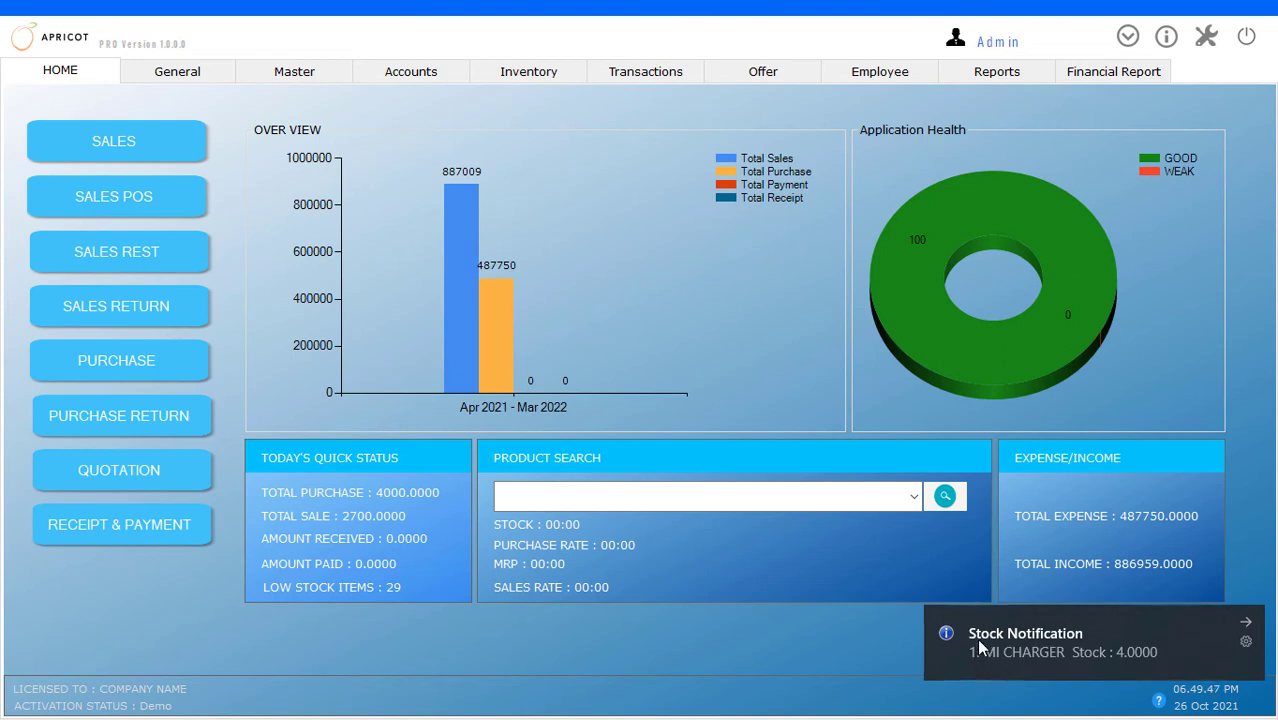
{"action": "left_click", "coordinate": [1250, 612]}
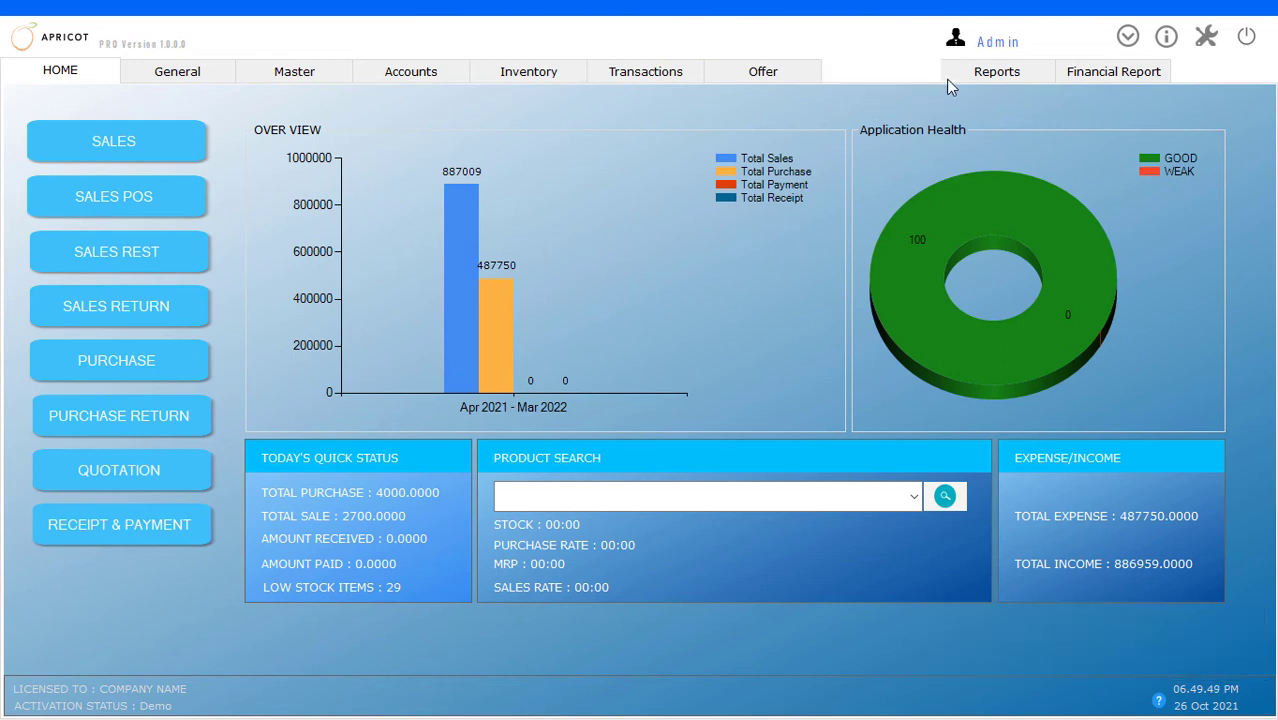
{"action": "left_click", "coordinate": [997, 71]}
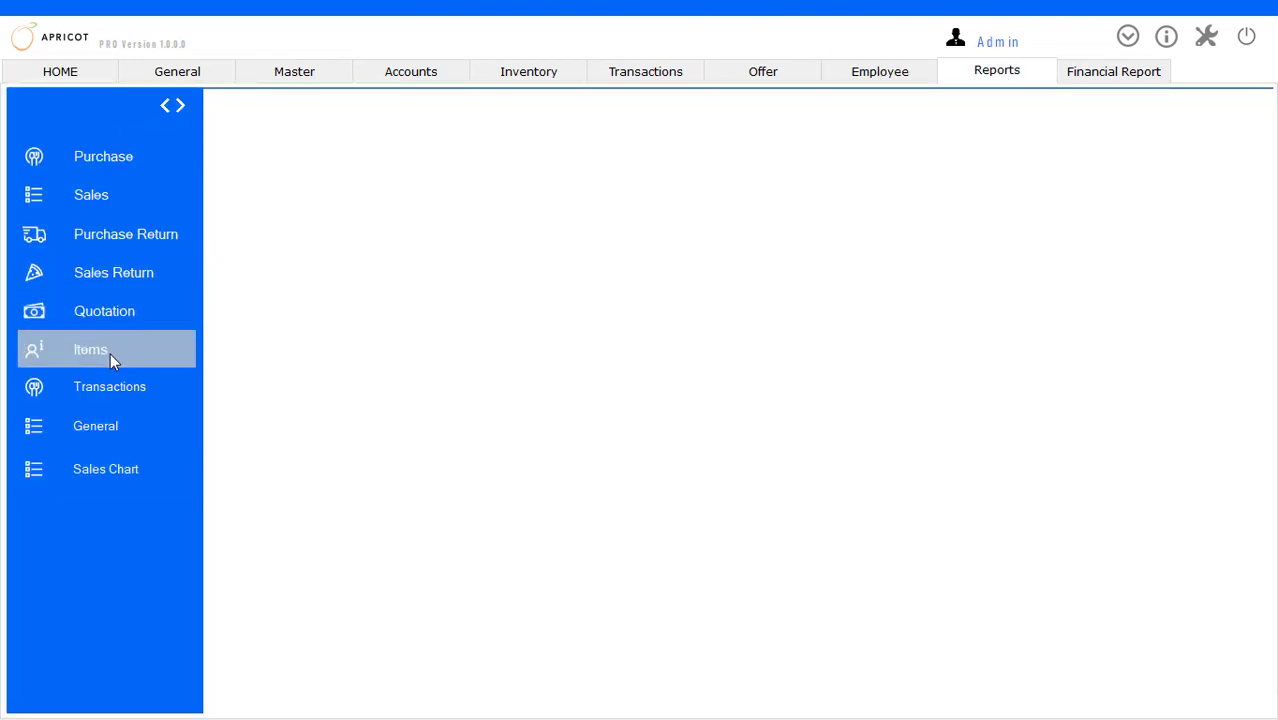
{"action": "left_click", "coordinate": [110, 353]}
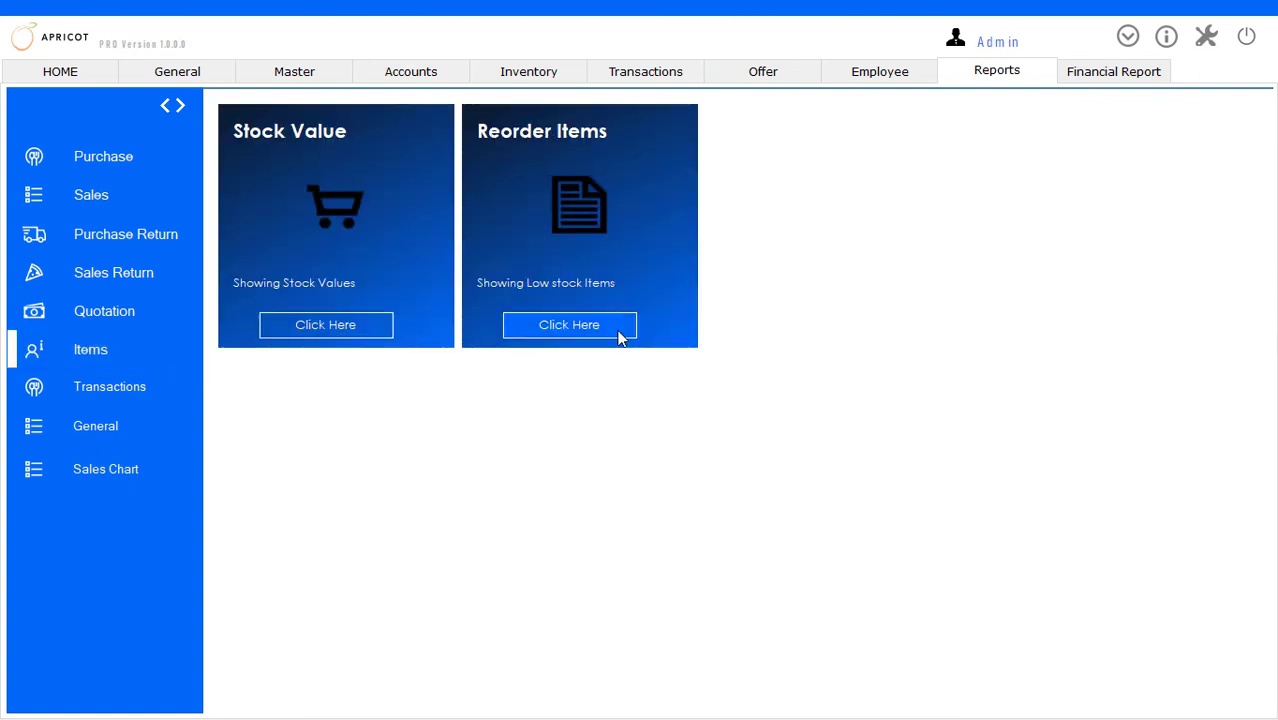
{"action": "left_click", "coordinate": [588, 336]}
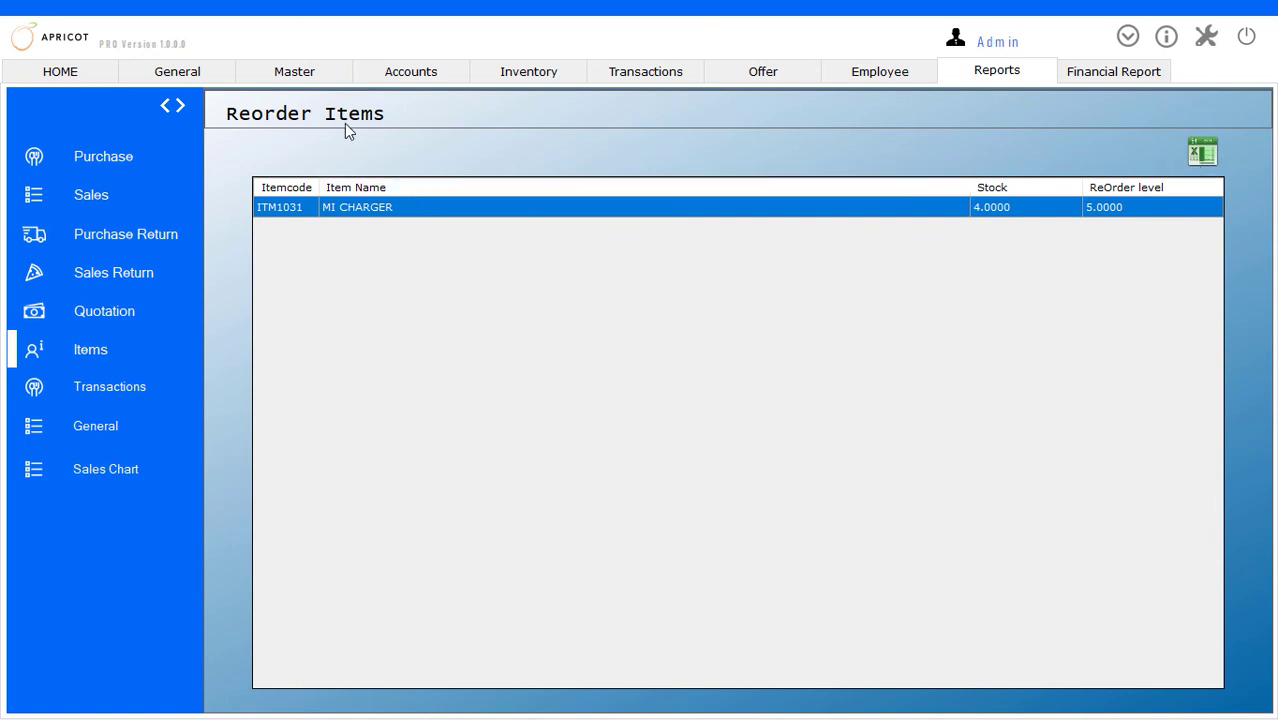
Turn off Reorder Item Notification in the item settings, save the change, and check the home dashboard for stock notifications.
{"action": "left_click", "coordinate": [78, 74]}
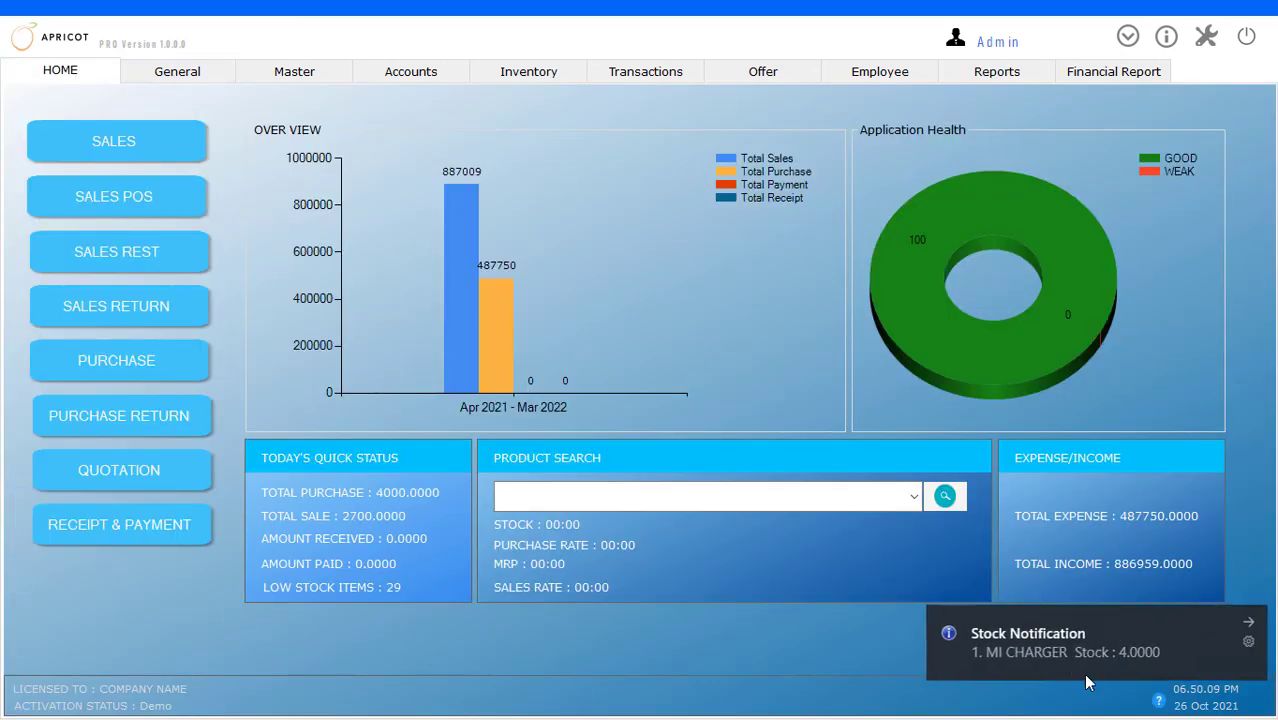
{"action": "left_click", "coordinate": [1206, 37]}
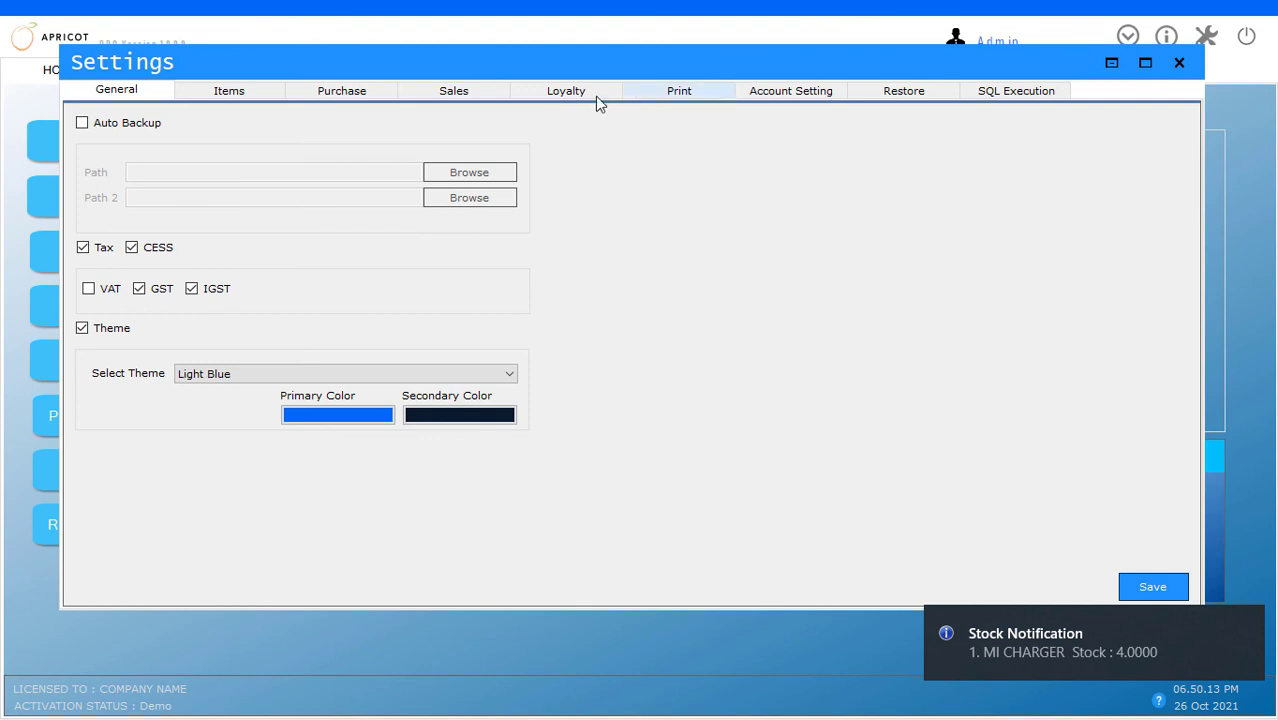
{"action": "left_click", "coordinate": [250, 96]}
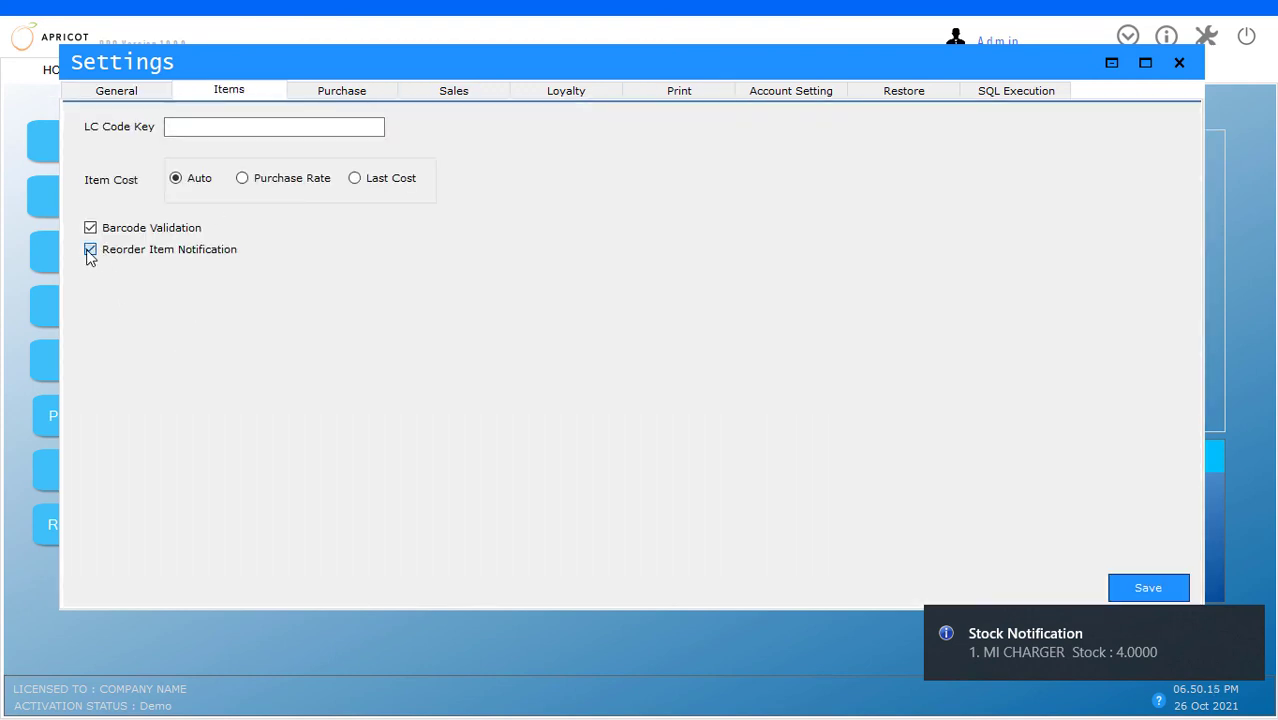
{"action": "left_click", "coordinate": [90, 252]}
{"action": "left_click", "coordinate": [1242, 622]}
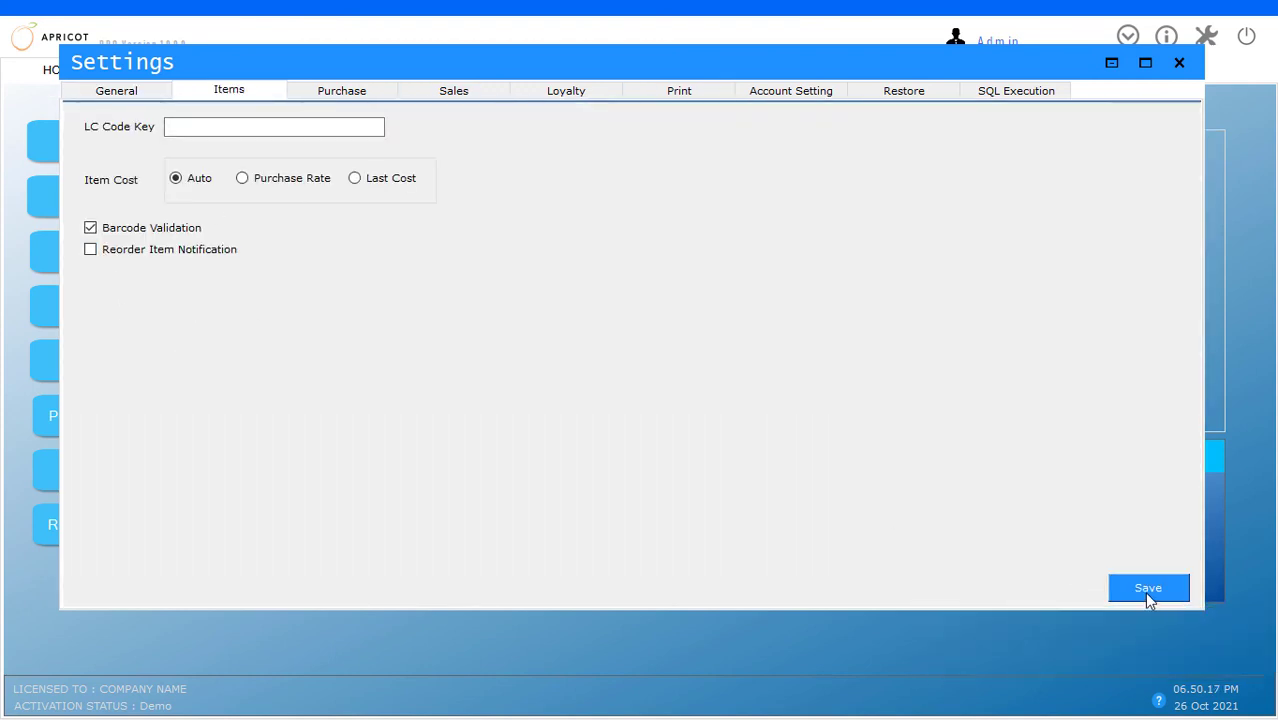
{"action": "left_click", "coordinate": [1112, 594]}
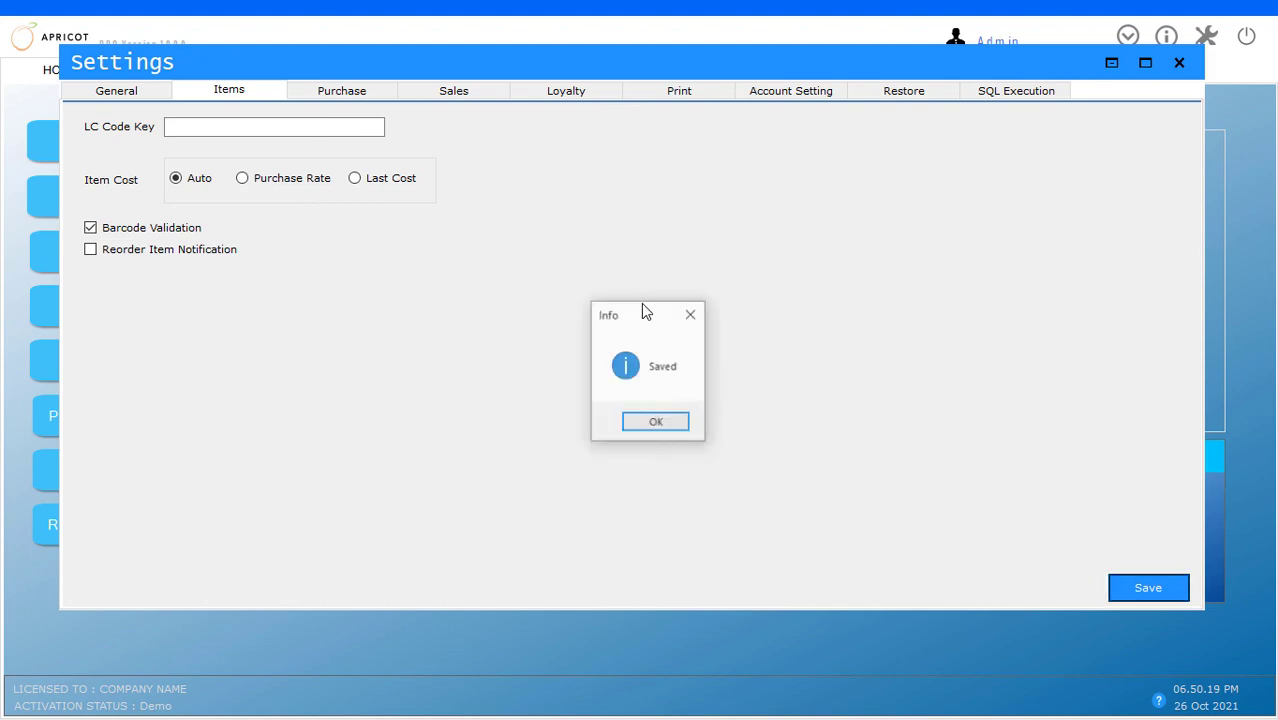
{"action": "left_click", "coordinate": [652, 425]}
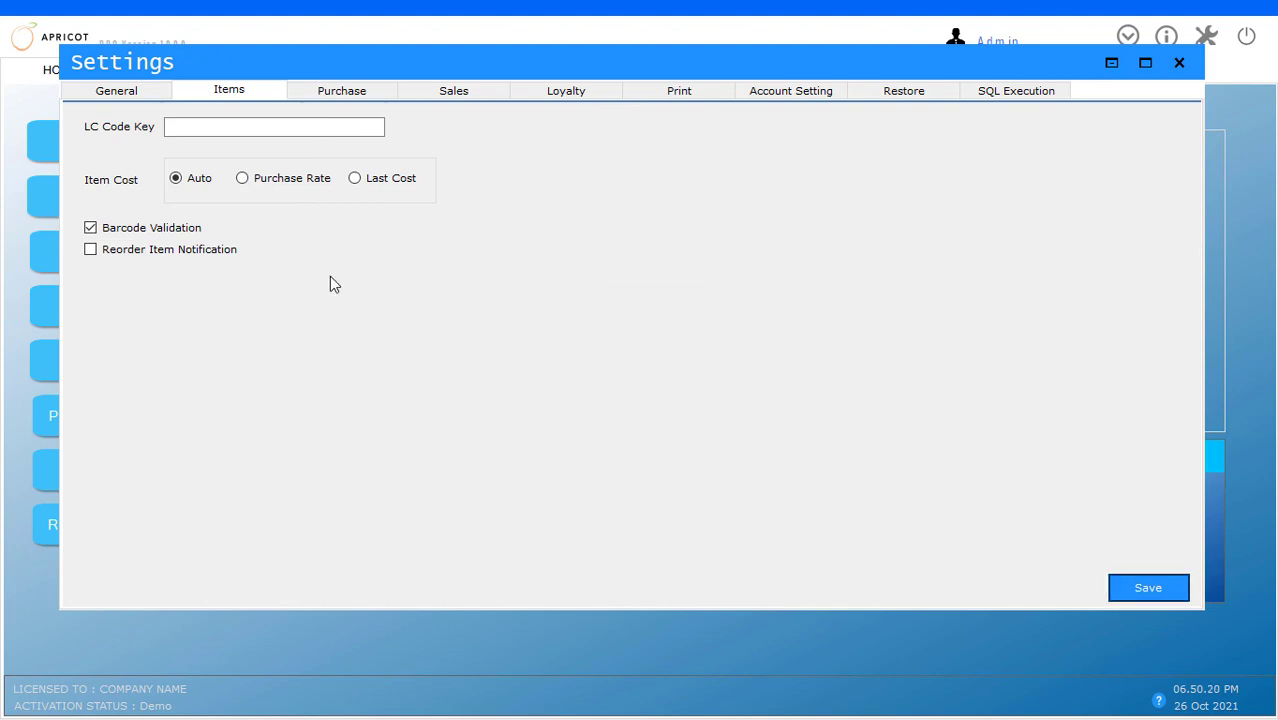
{"action": "left_click", "coordinate": [1179, 62]}
{"action": "left_click", "coordinate": [91, 75]}
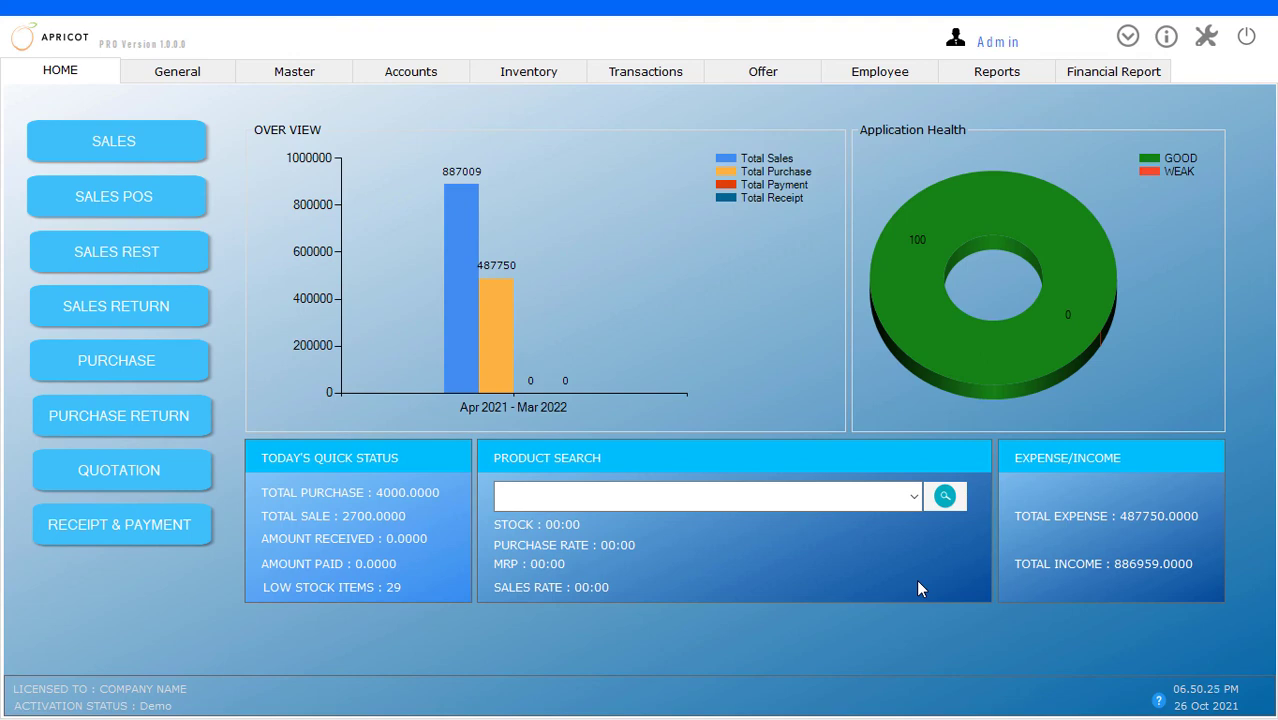
Turn on Reorder Item Notification in the item settings, save the change, and close the settings.
{"action": "left_click", "coordinate": [1206, 38]}
{"action": "left_click", "coordinate": [235, 89]}
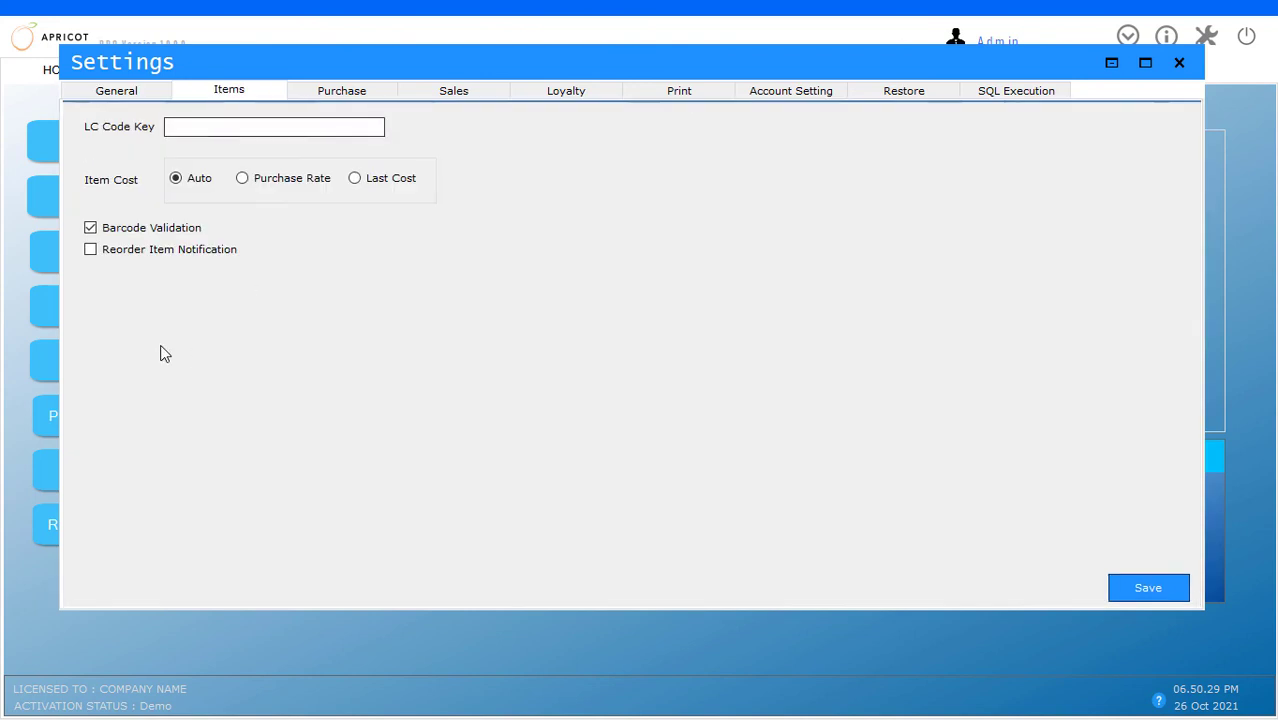
{"action": "left_click", "coordinate": [104, 252]}
{"action": "left_click", "coordinate": [1158, 591]}
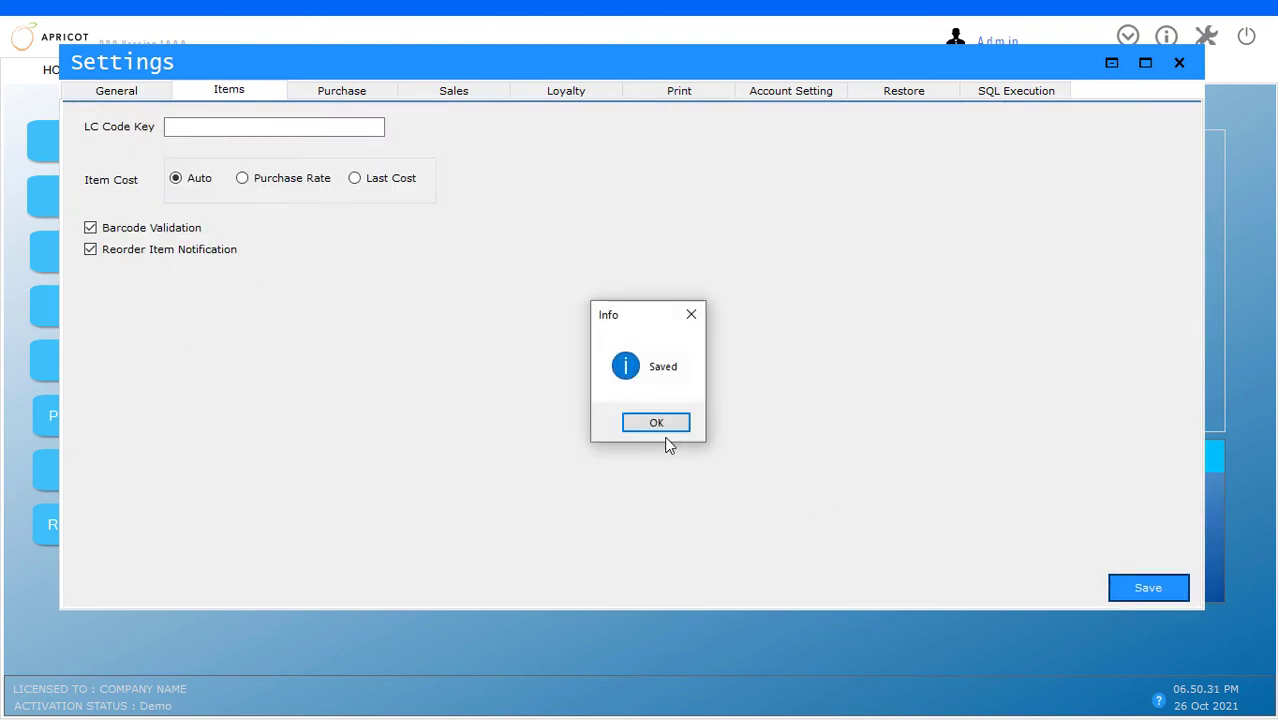
{"action": "left_click", "coordinate": [662, 433]}
{"action": "left_click", "coordinate": [1179, 62]}
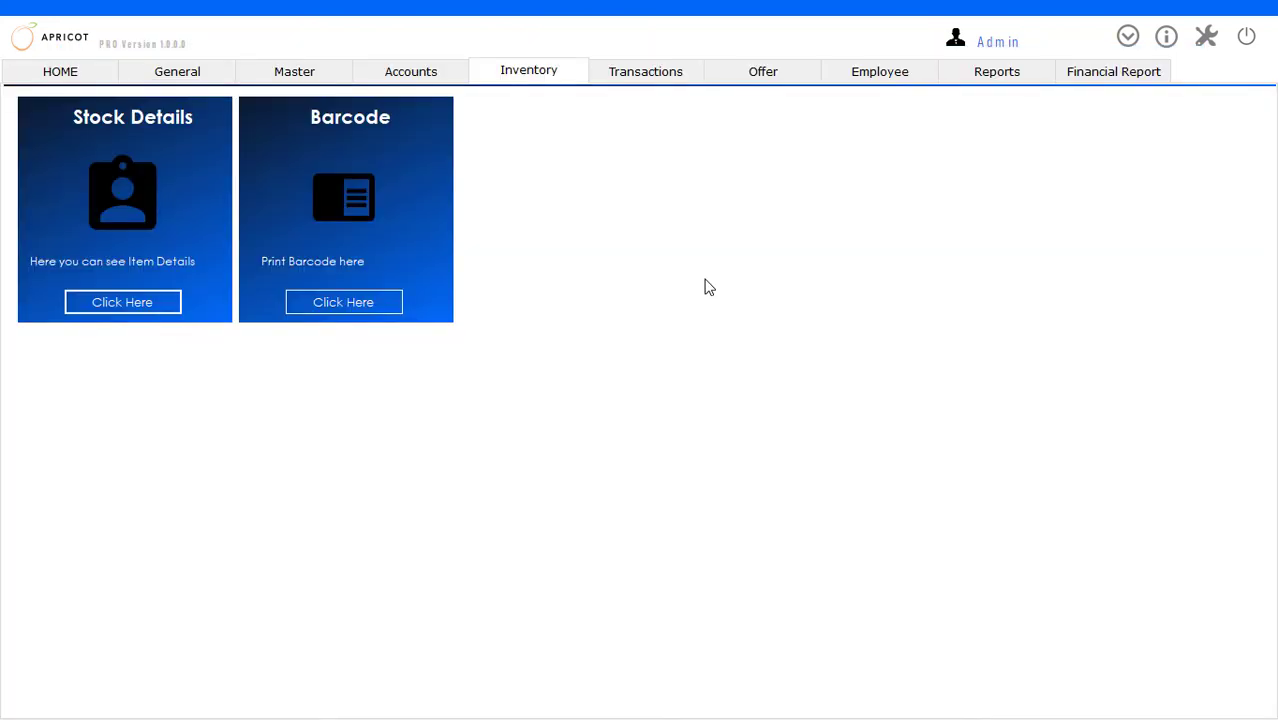